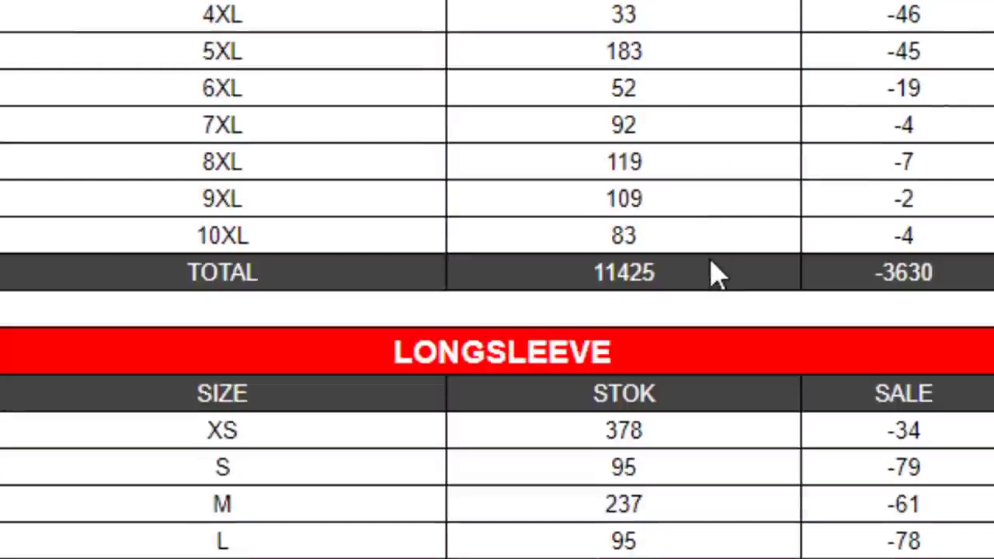
Review the STOK and SALE figures for each size in the SHORTSLEEVE and LONGSLEEVE tables.
{"action": "scroll", "coordinate": [713, 286], "scroll_direction": "down", "scroll_amount": 5}
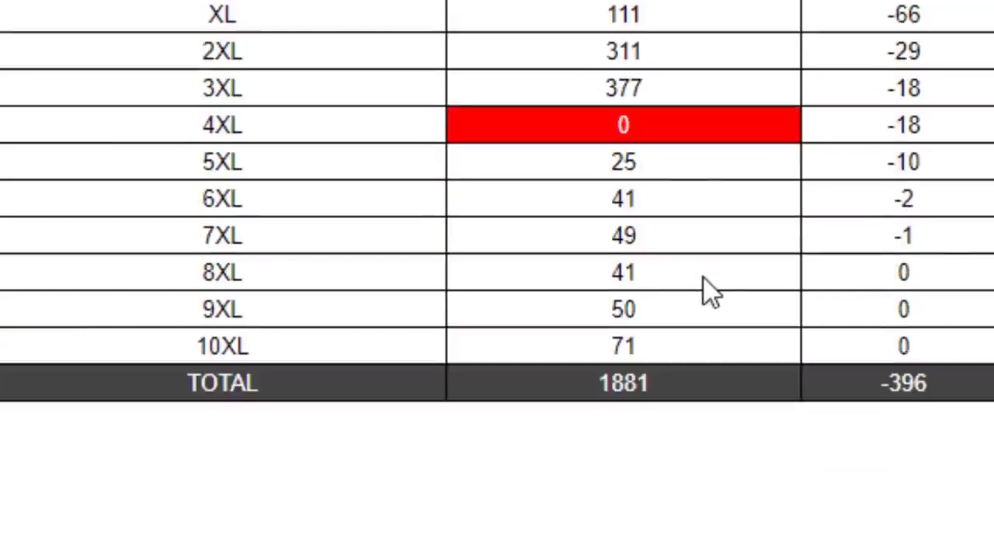
{"action": "scroll", "coordinate": [713, 287], "scroll_direction": "up", "scroll_amount": 8}
{"action": "left_click", "coordinate": [711, 294]}
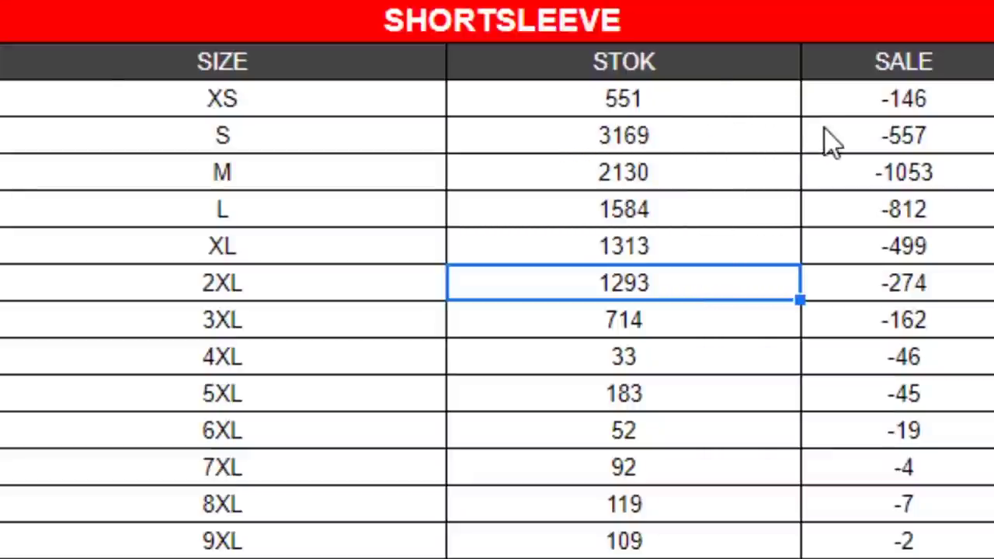
{"action": "left_click_drag", "start_coordinate": [882, 100], "coordinate": [914, 476]}
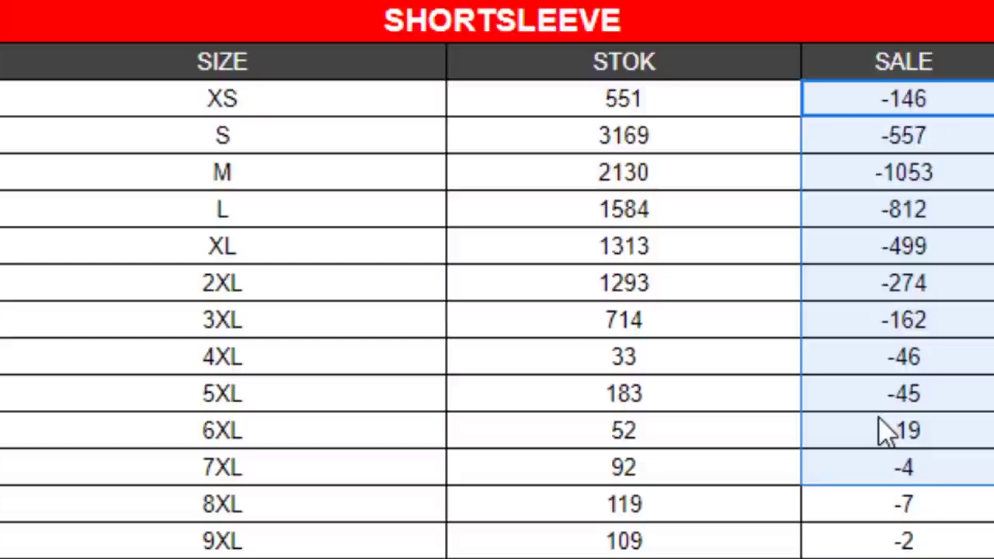
{"action": "left_click", "coordinate": [901, 283]}
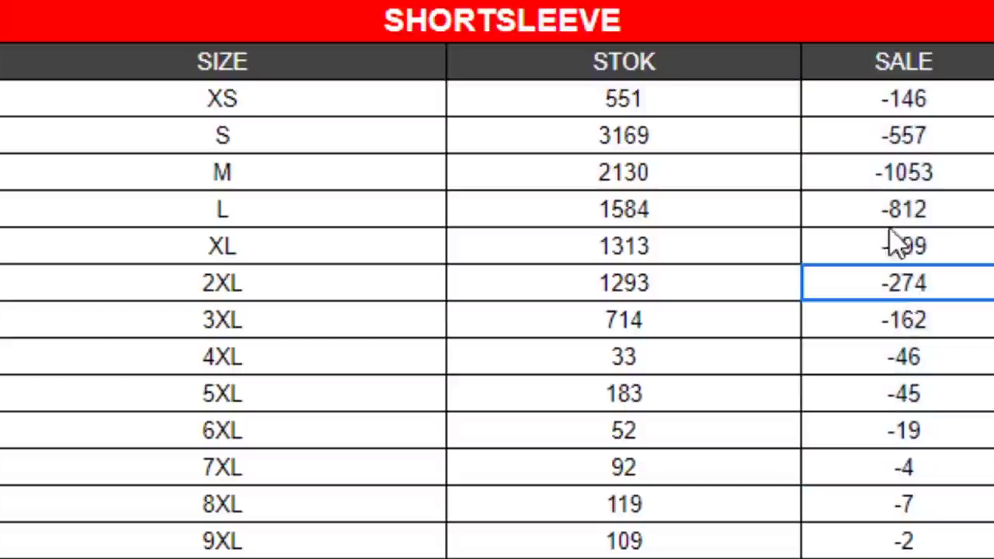
{"action": "left_click", "coordinate": [936, 109]}
{"action": "left_click_drag", "start_coordinate": [946, 122], "coordinate": [938, 509]}
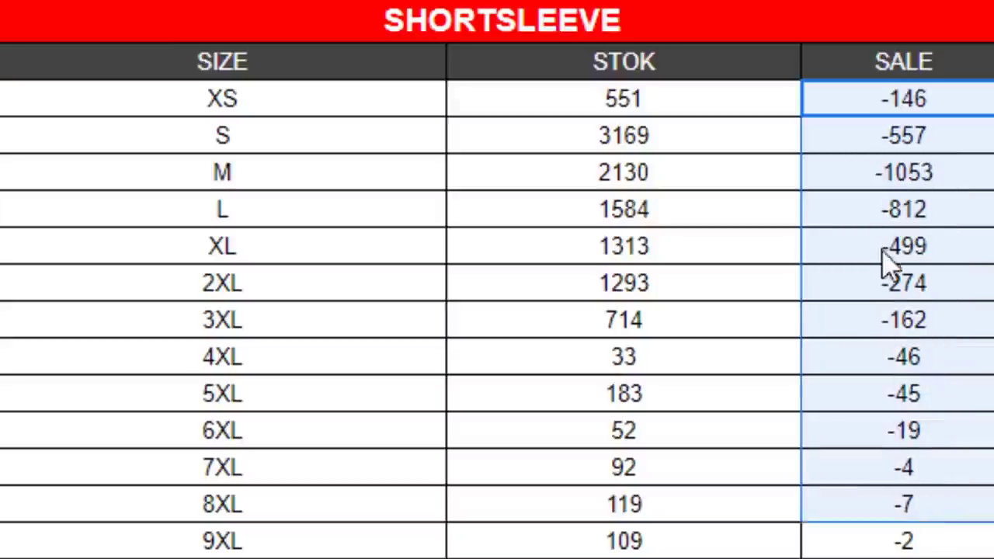
{"action": "left_click_drag", "start_coordinate": [644, 105], "coordinate": [691, 307]}
{"action": "left_click", "coordinate": [673, 449]}
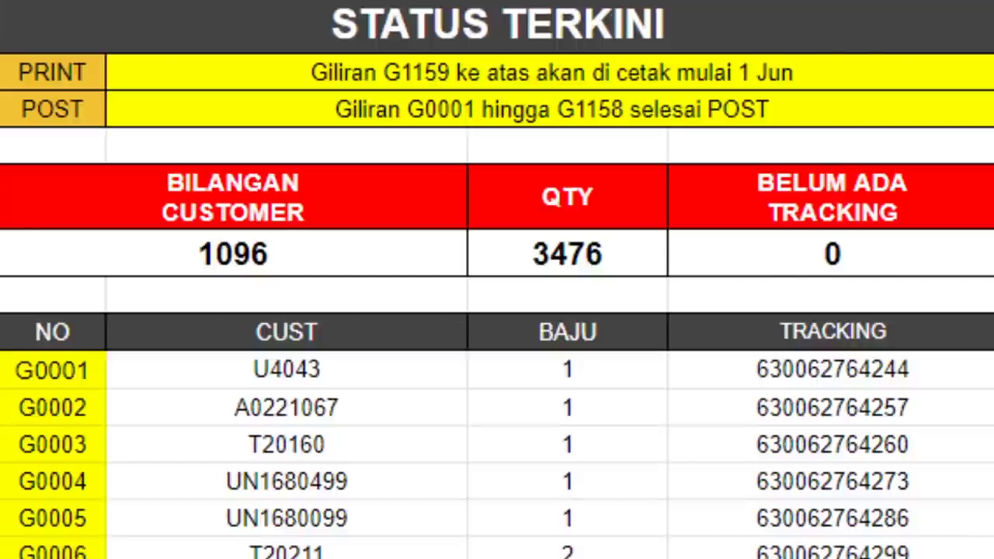
Examine the order list on the STATUS TERKINI sheet, selecting its TRACKING entries from the first order downward.
{"action": "scroll", "coordinate": [497, 311], "scroll_direction": "down", "scroll_amount": 20}
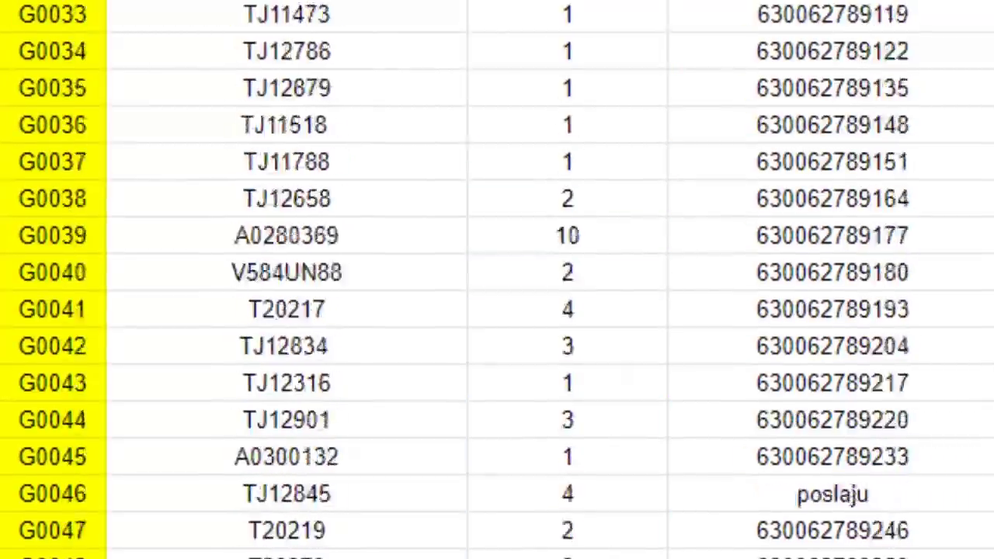
{"action": "scroll", "coordinate": [497, 311], "scroll_direction": "up", "scroll_amount": 5}
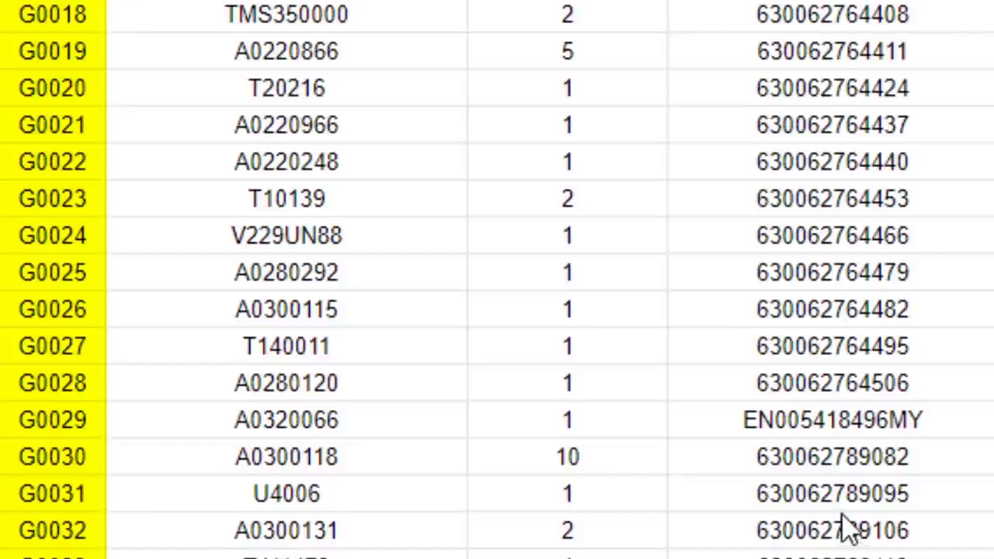
{"action": "scroll", "coordinate": [497, 280], "scroll_direction": "up", "scroll_amount": 9}
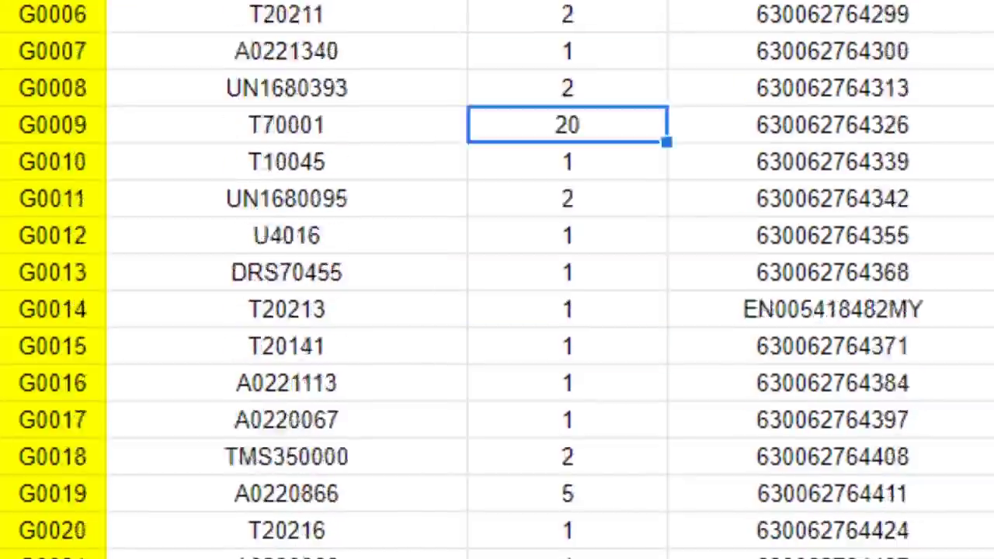
{"action": "scroll", "coordinate": [497, 280], "scroll_direction": "down", "scroll_amount": 4}
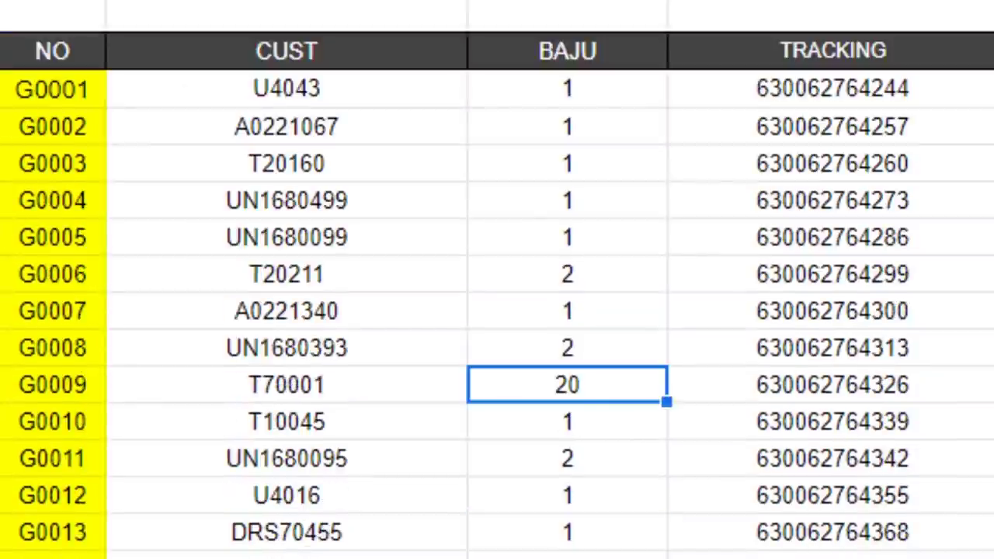
{"action": "scroll", "coordinate": [497, 279], "scroll_direction": "up", "scroll_amount": 4}
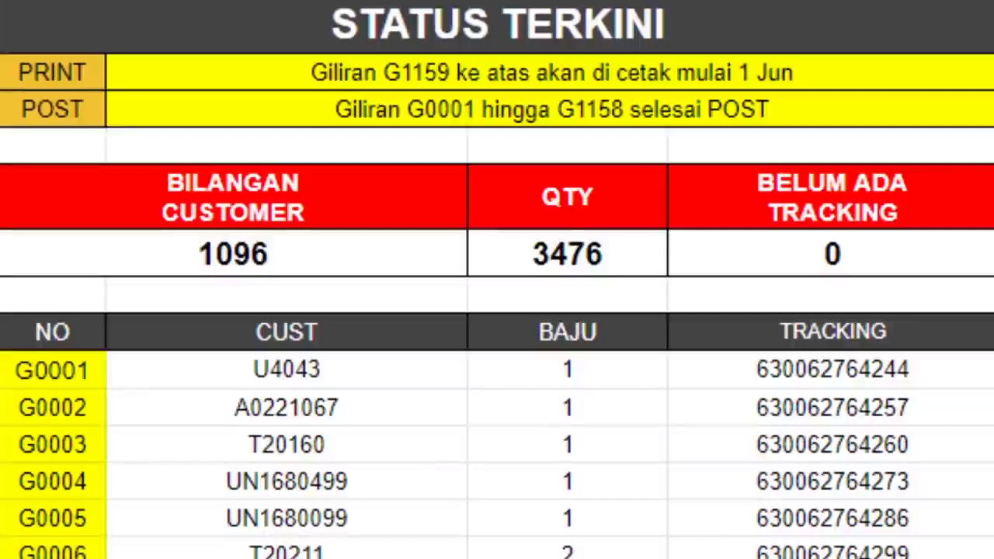
{"action": "left_click", "coordinate": [874, 370]}
{"action": "key", "text": "ctrl+shift+Down"}
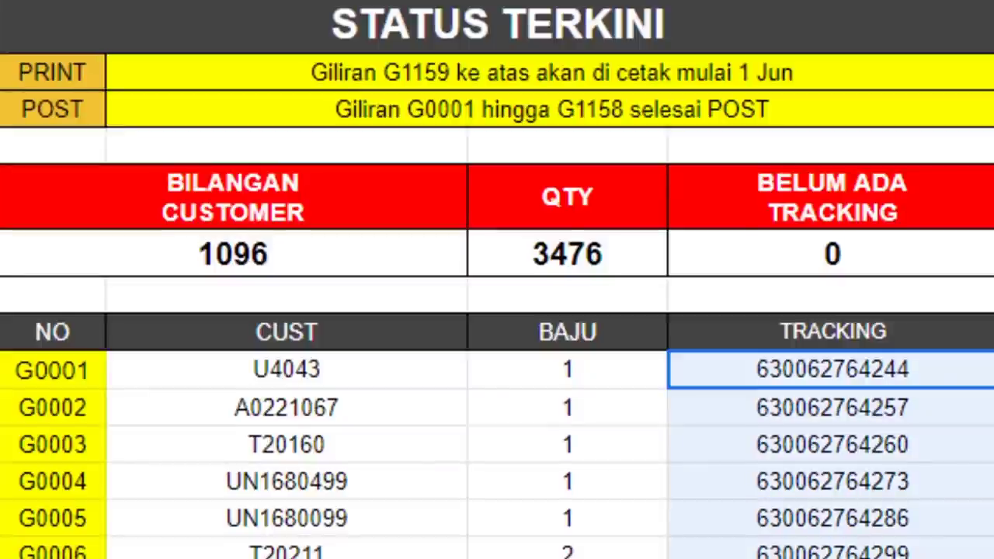
{"action": "scroll", "coordinate": [497, 280], "scroll_direction": "down", "scroll_amount": 15}
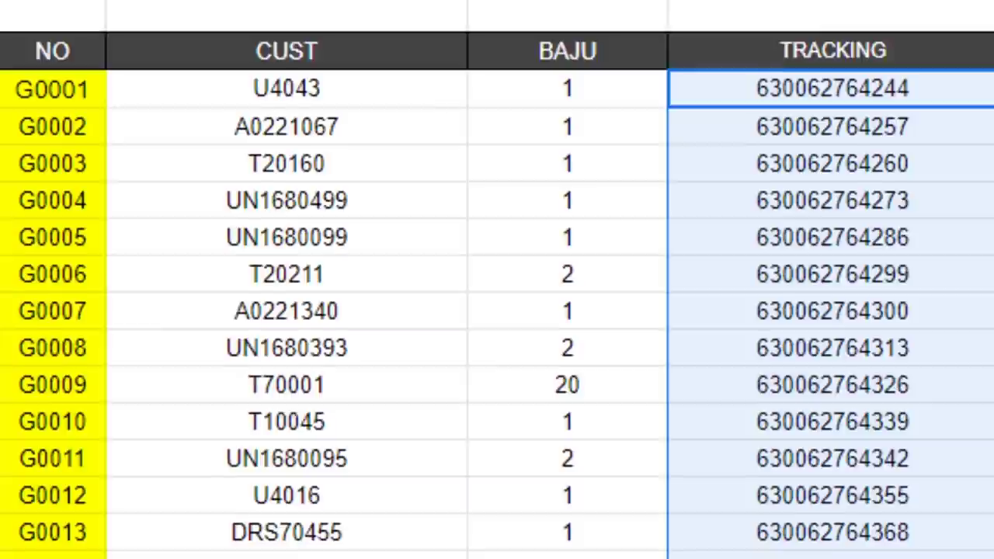
{"action": "scroll", "coordinate": [497, 280], "scroll_direction": "up", "scroll_amount": 3}
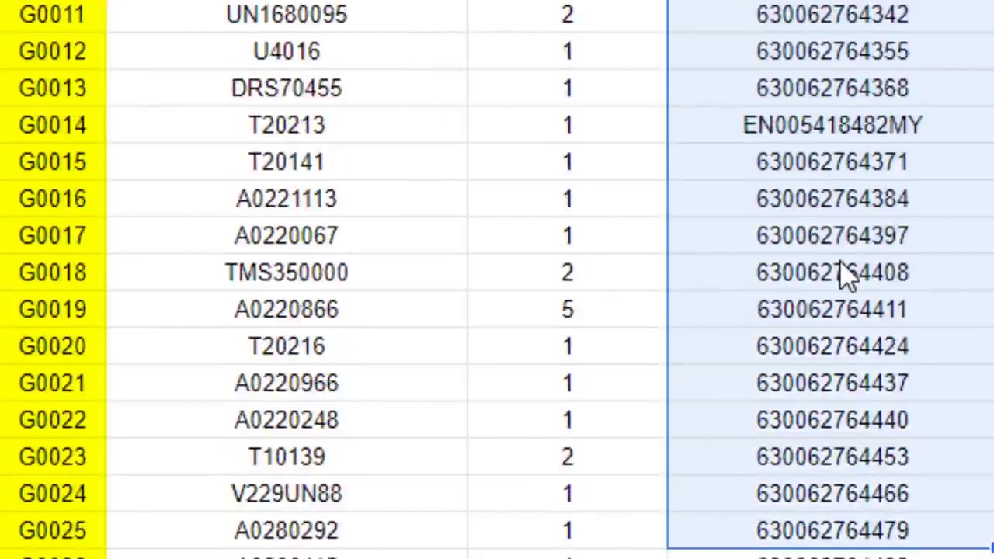
{"action": "scroll", "coordinate": [843, 276], "scroll_direction": "up", "scroll_amount": 6}
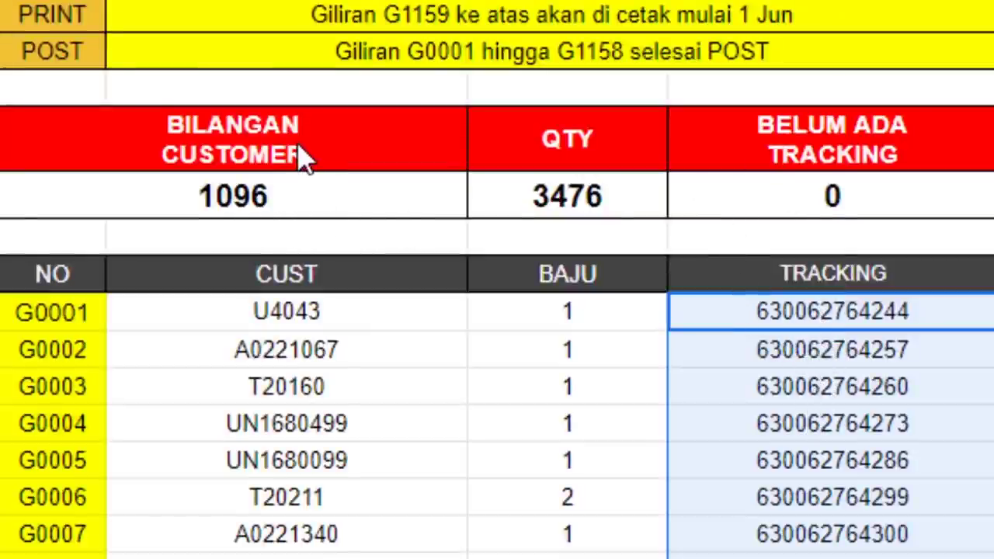
Inspect the order summary block, checking the BELUM ADA TRACKING figure against the TRACKING column of the order list.
{"action": "left_click_drag", "start_coordinate": [300, 156], "coordinate": [788, 174]}
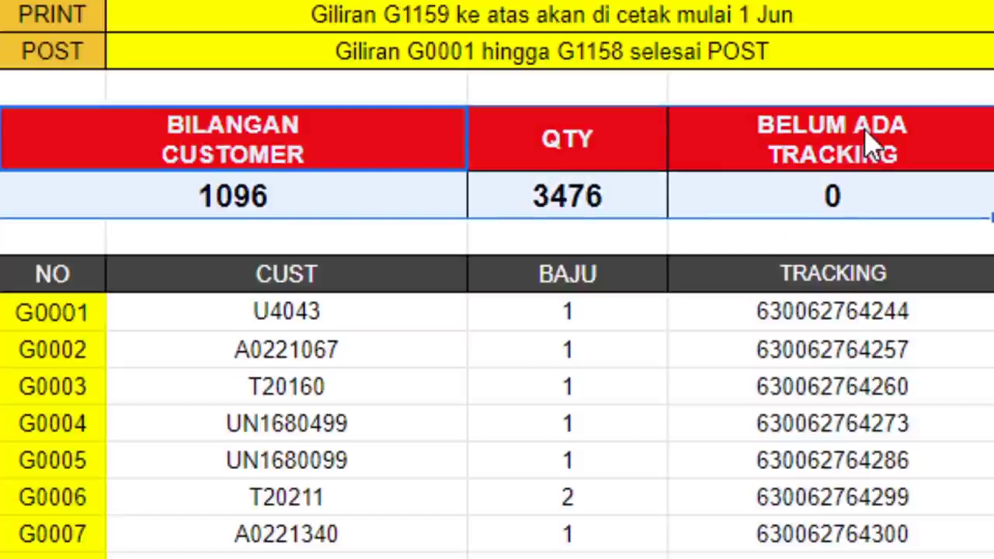
{"action": "left_click", "coordinate": [882, 148]}
{"action": "left_click", "coordinate": [853, 208]}
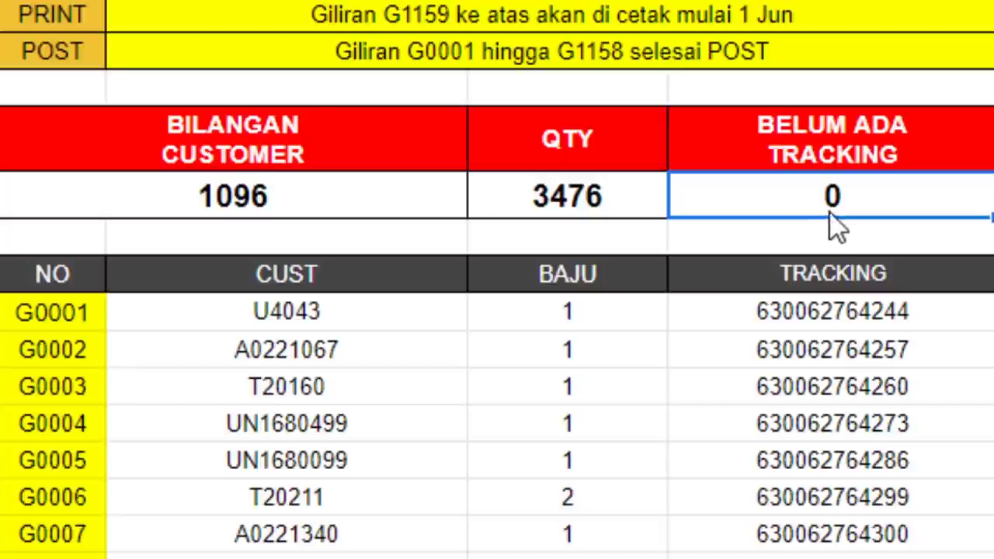
{"action": "left_click", "coordinate": [849, 161]}
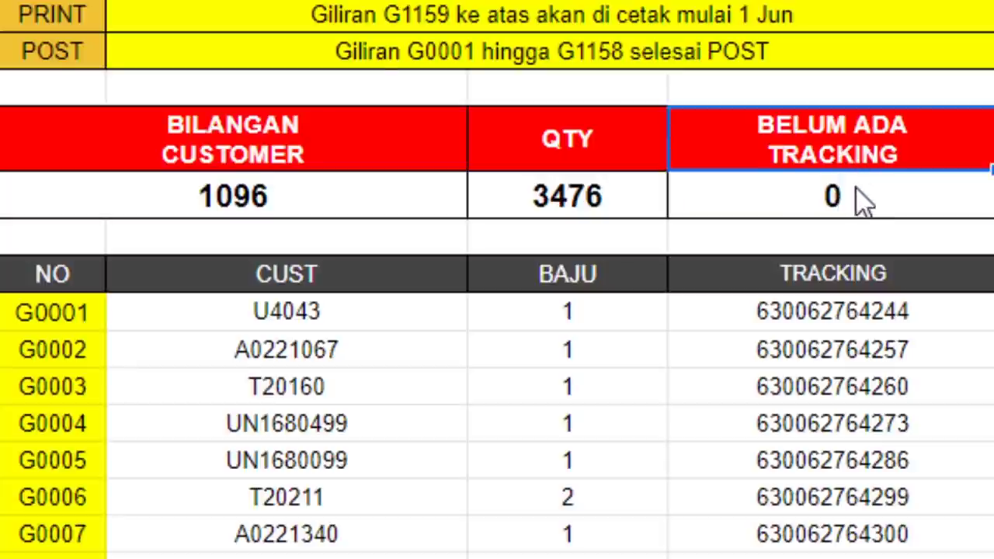
{"action": "left_click", "coordinate": [867, 208]}
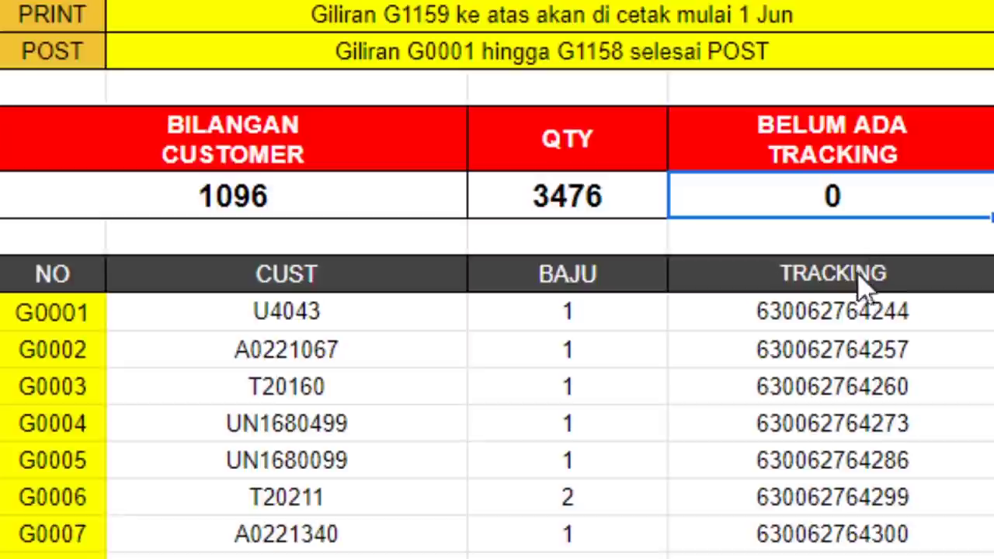
{"action": "scroll", "coordinate": [906, 340], "scroll_direction": "down", "scroll_amount": 15}
{"action": "scroll", "coordinate": [906, 344], "scroll_direction": "up", "scroll_amount": 12}
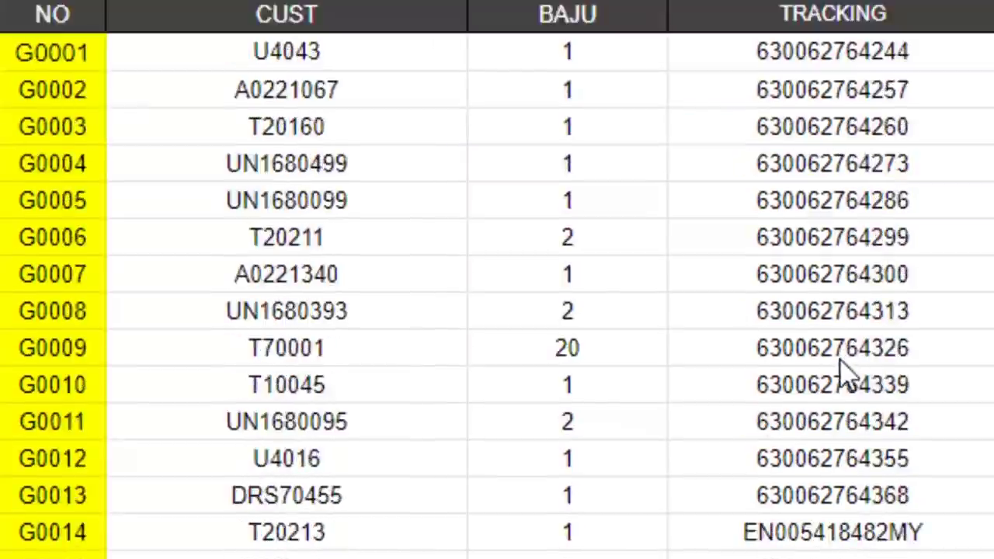
{"action": "scroll", "coordinate": [847, 373], "scroll_direction": "up", "scroll_amount": 5}
{"action": "left_click", "coordinate": [821, 222]}
{"action": "left_click", "coordinate": [831, 268]}
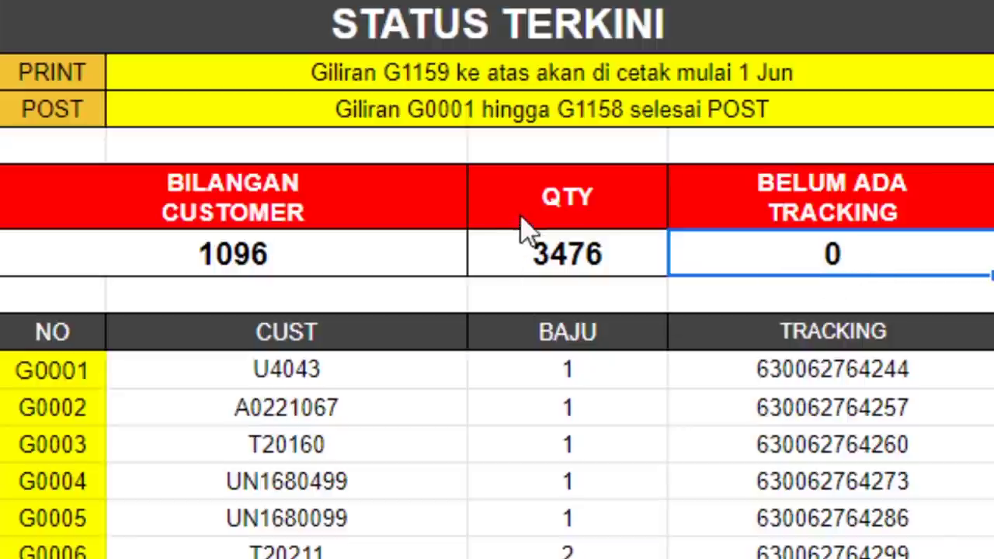
Check the QTY and BILANGAN CUSTOMER totals against the BAJU and CUST columns, including the whole summary row.
{"action": "left_click_drag", "start_coordinate": [522, 224], "coordinate": [544, 256]}
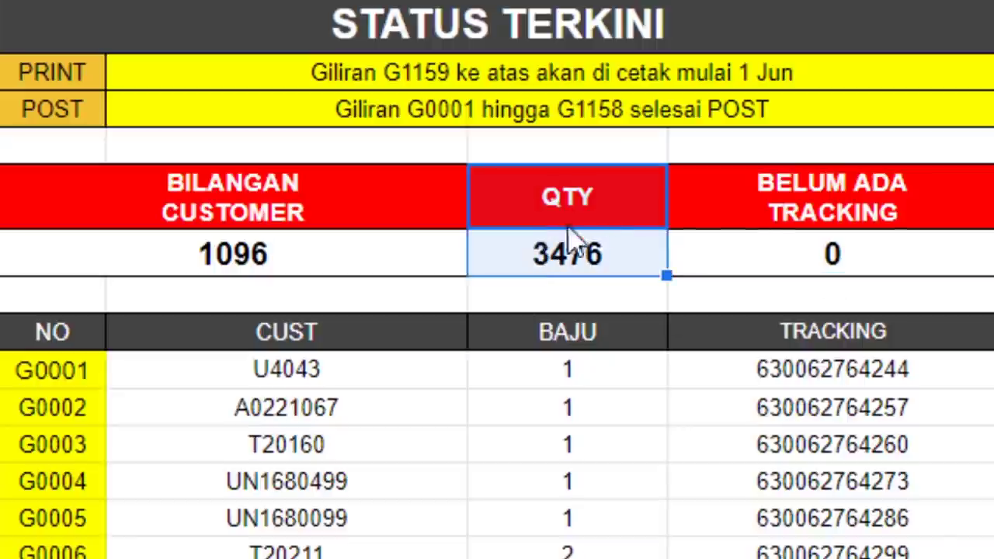
{"action": "scroll", "coordinate": [561, 406], "scroll_direction": "down", "scroll_amount": 15}
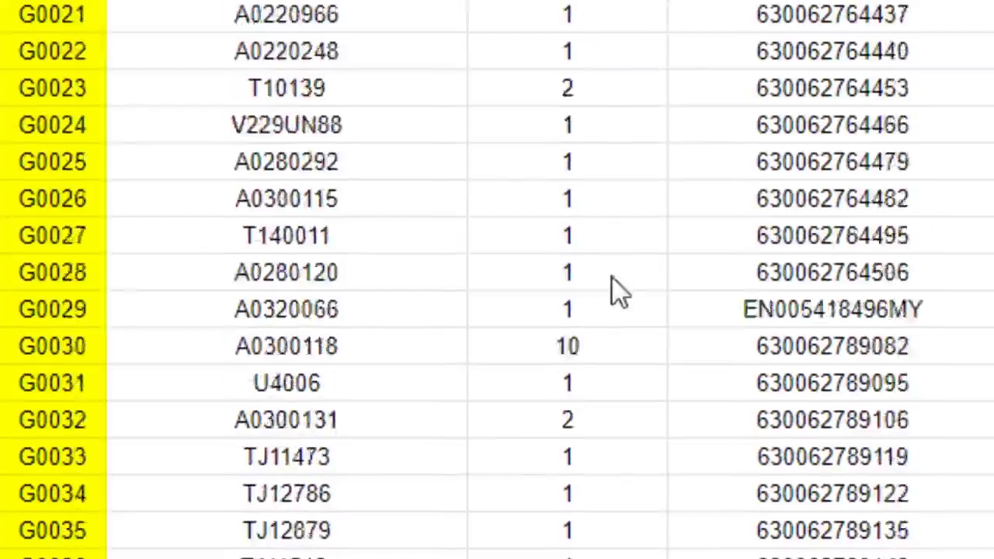
{"action": "scroll", "coordinate": [598, 314], "scroll_direction": "up", "scroll_amount": 10}
{"action": "scroll", "coordinate": [599, 315], "scroll_direction": "up", "scroll_amount": 4}
{"action": "left_click_drag", "start_coordinate": [314, 221], "coordinate": [326, 276]}
{"action": "scroll", "coordinate": [377, 334], "scroll_direction": "down", "scroll_amount": 15}
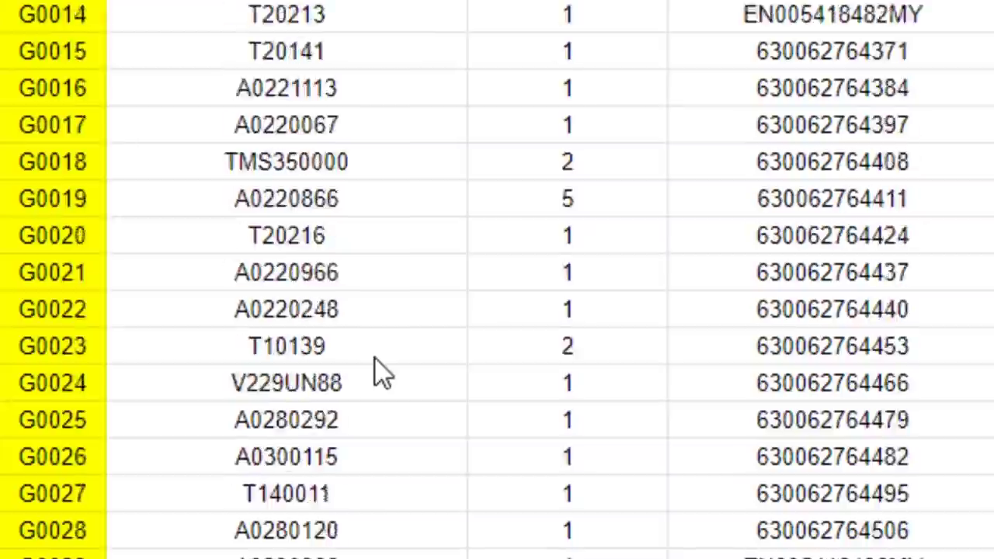
{"action": "scroll", "coordinate": [362, 389], "scroll_direction": "up", "scroll_amount": 15}
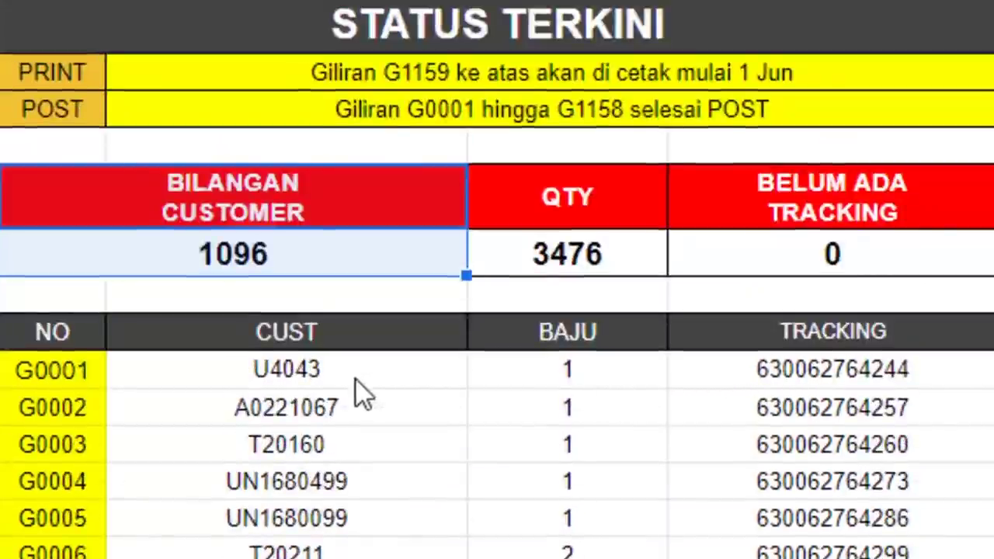
{"action": "left_click", "coordinate": [349, 304]}
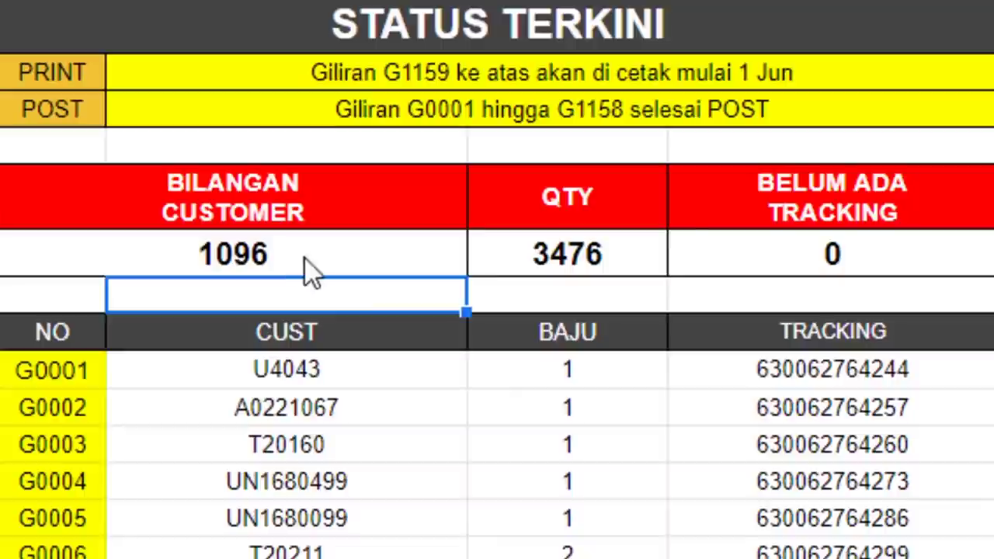
{"action": "left_click_drag", "start_coordinate": [310, 272], "coordinate": [757, 266]}
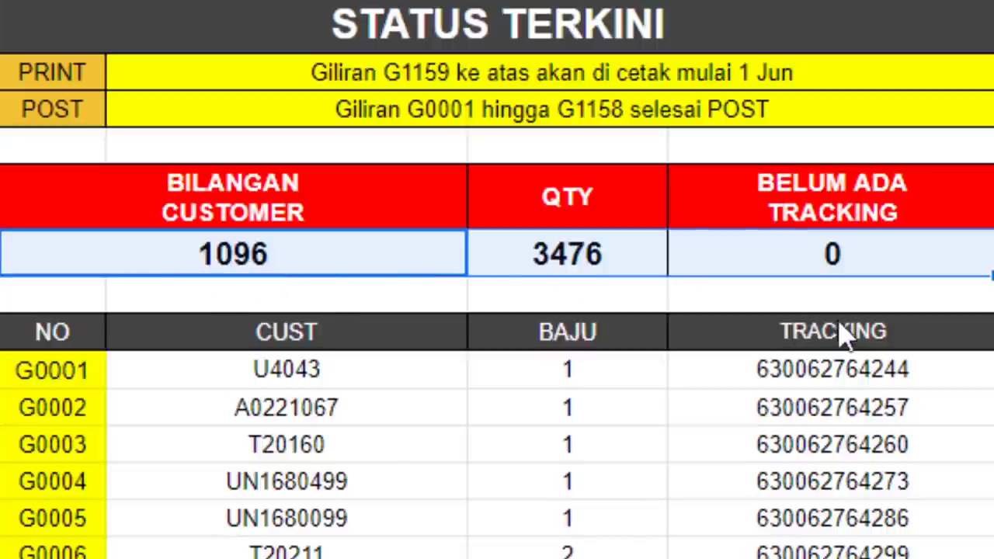
{"action": "left_click", "coordinate": [855, 383]}
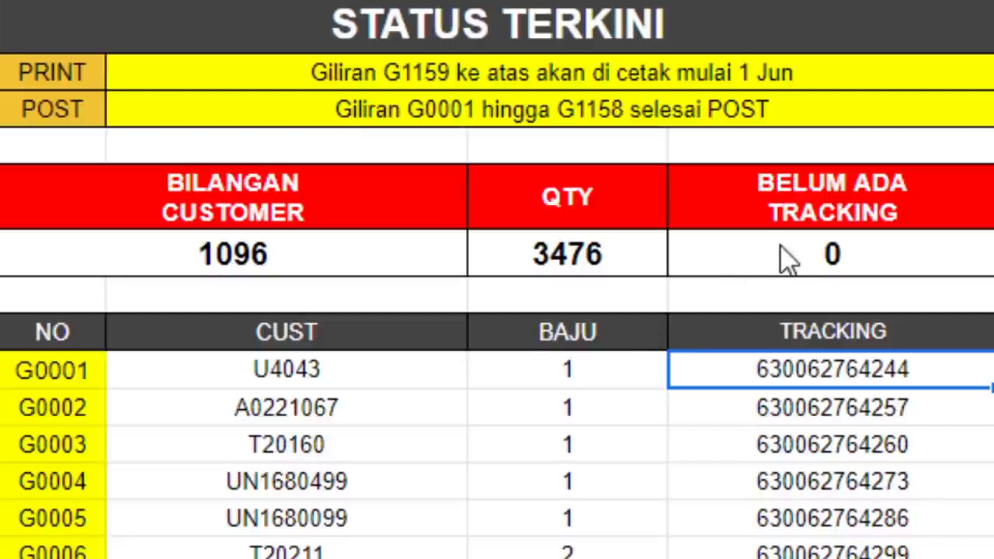
Look through the TRACKING entries further down the STATUS TERKINI order list, starting from the BELUM ADA TRACKING cell.
{"action": "left_click_drag", "start_coordinate": [784, 257], "coordinate": [777, 423]}
{"action": "scroll", "coordinate": [777, 422], "scroll_direction": "down", "scroll_amount": 5}
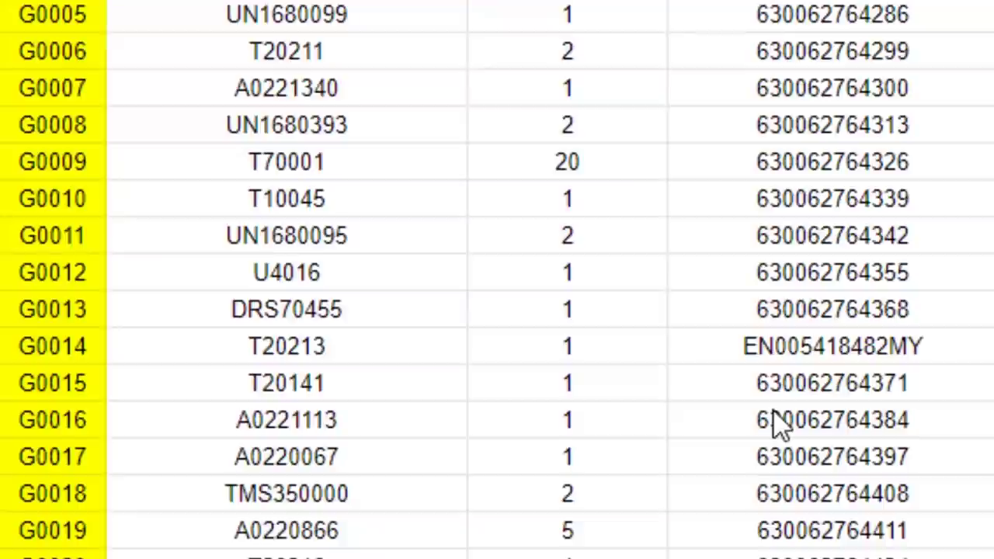
{"action": "left_click", "coordinate": [777, 420]}
{"action": "scroll", "coordinate": [777, 422], "scroll_direction": "down", "scroll_amount": 6}
{"action": "scroll", "coordinate": [777, 425], "scroll_direction": "down", "scroll_amount": 18}
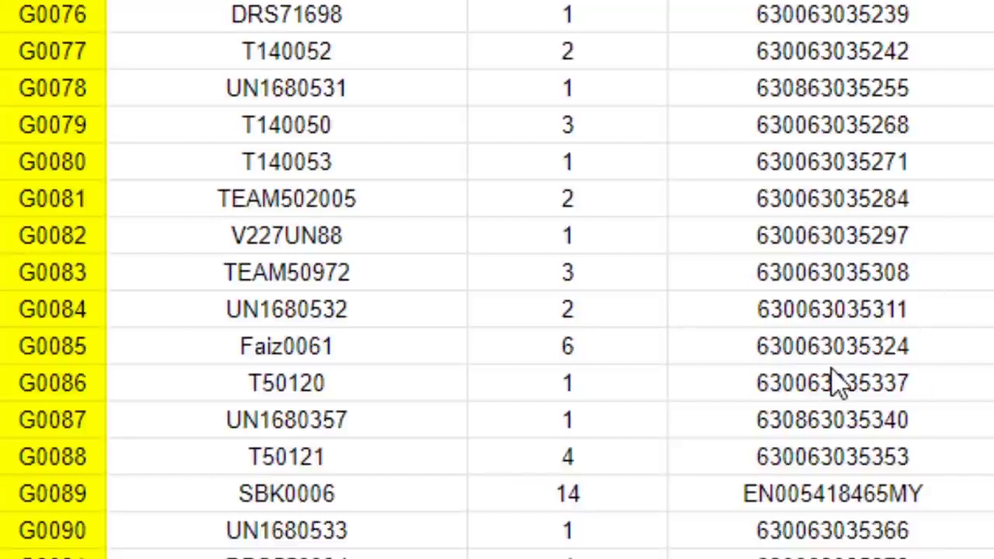
{"action": "scroll", "coordinate": [835, 380], "scroll_direction": "up", "scroll_amount": 20}
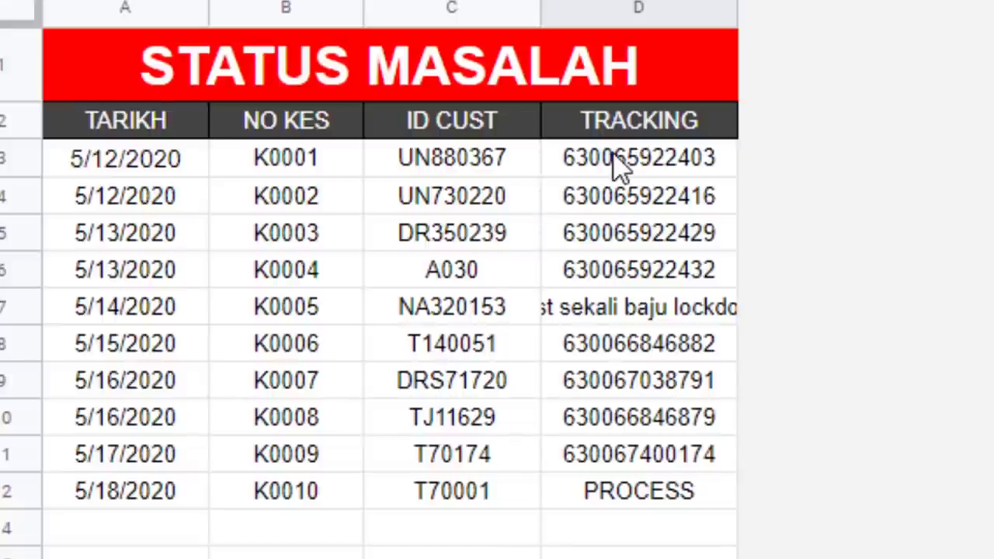
Review the problem cases on the STATUS MASALAH sheet, highlighting the TRACKING entries of cases K0001 to K0010.
{"action": "left_click_drag", "start_coordinate": [616, 170], "coordinate": [651, 512]}
{"action": "left_click", "coordinate": [656, 506]}
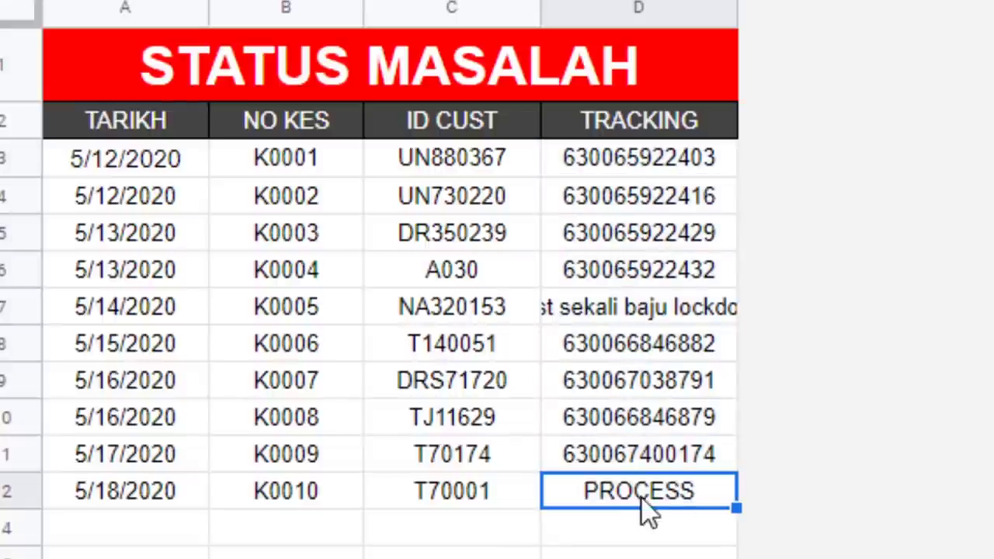
{"action": "left_click_drag", "start_coordinate": [649, 464], "coordinate": [638, 147]}
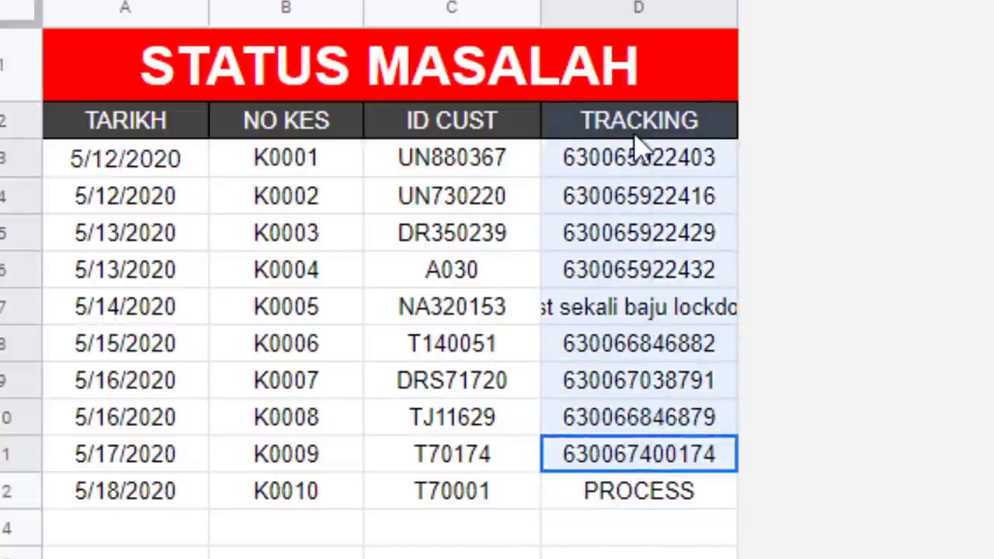
{"action": "left_click", "coordinate": [437, 197]}
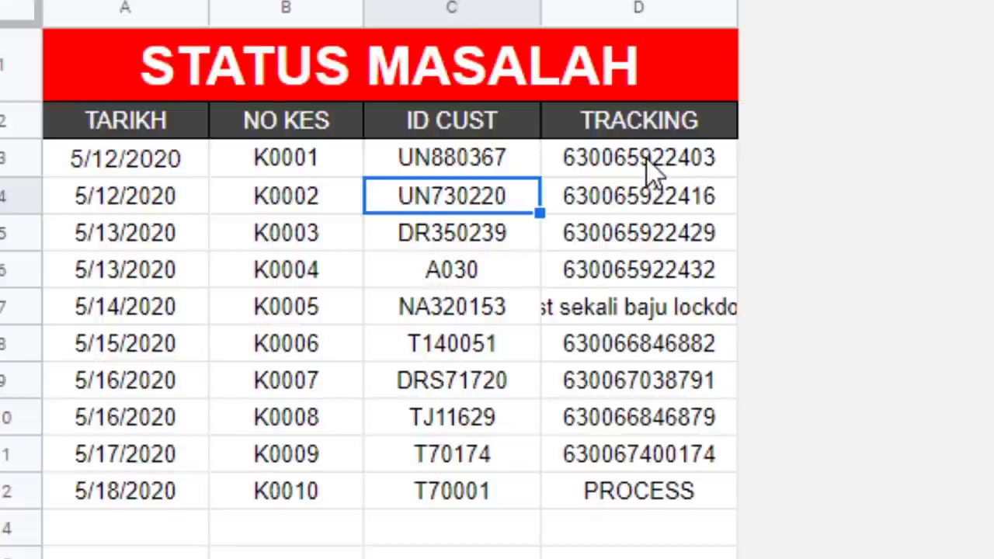
{"action": "left_click_drag", "start_coordinate": [651, 171], "coordinate": [780, 492]}
{"action": "scroll", "coordinate": [799, 459], "scroll_direction": "down", "scroll_amount": 3}
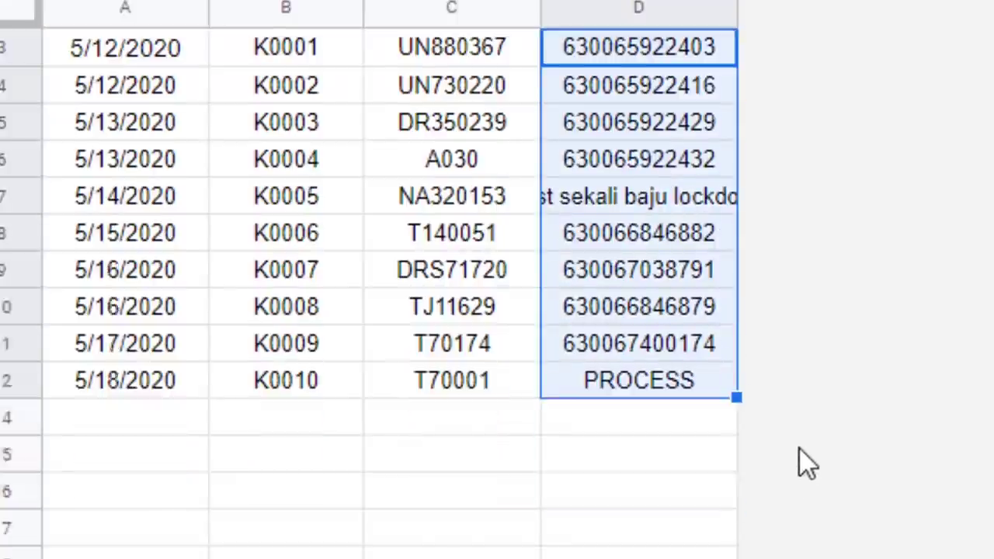
Recheck the STATUS MASALAH list from its headings down to case K0010, selecting all TRACKING entries again.
{"action": "scroll", "coordinate": [544, 427], "scroll_direction": "up", "scroll_amount": 2}
{"action": "scroll", "coordinate": [381, 420], "scroll_direction": "up", "scroll_amount": 2}
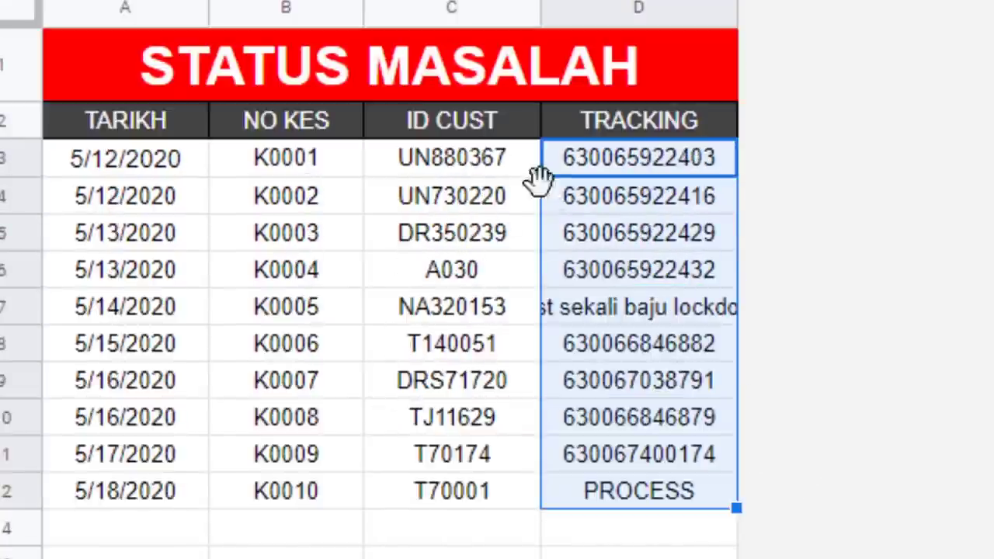
{"action": "scroll", "coordinate": [531, 431], "scroll_direction": "down", "scroll_amount": 2}
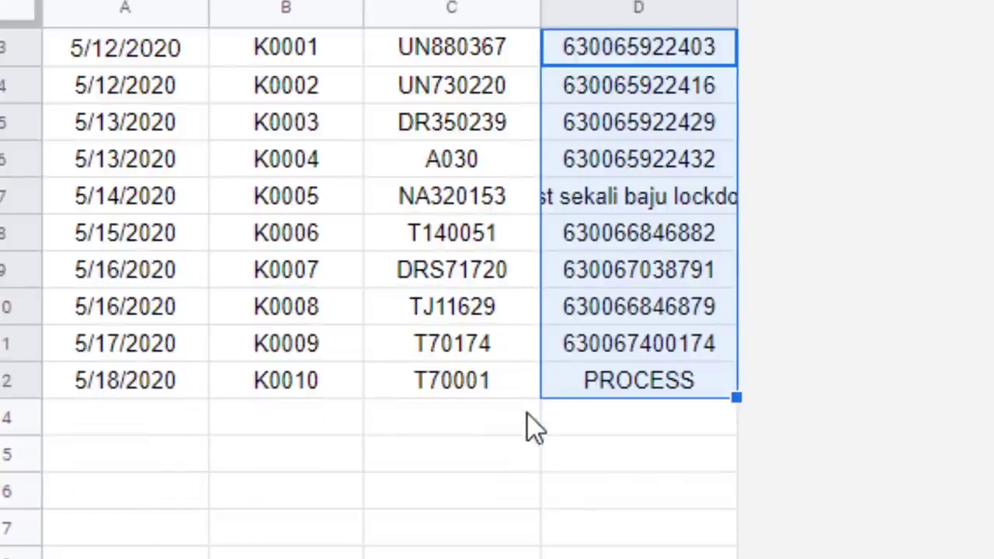
{"action": "scroll", "coordinate": [533, 419], "scroll_direction": "up", "scroll_amount": 2}
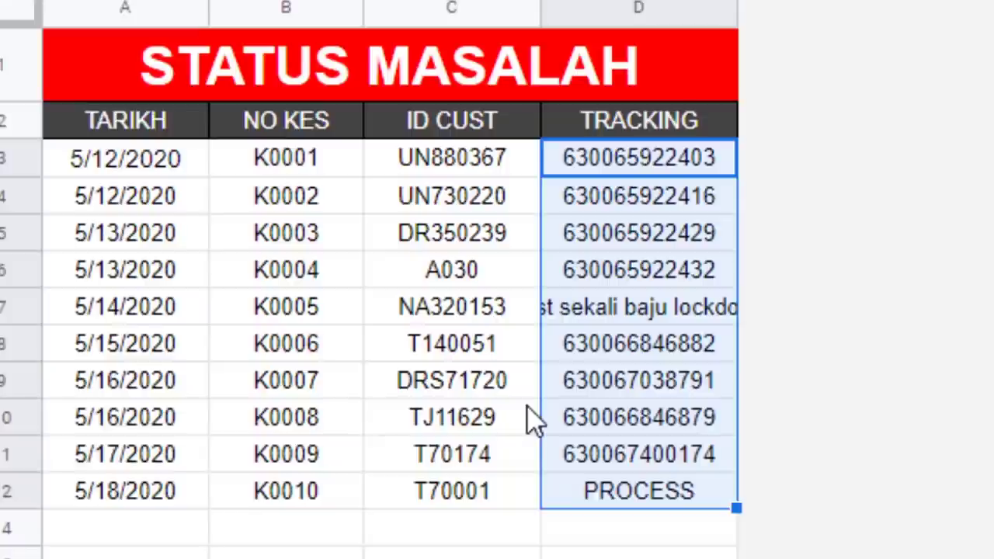
{"action": "left_click", "coordinate": [477, 351]}
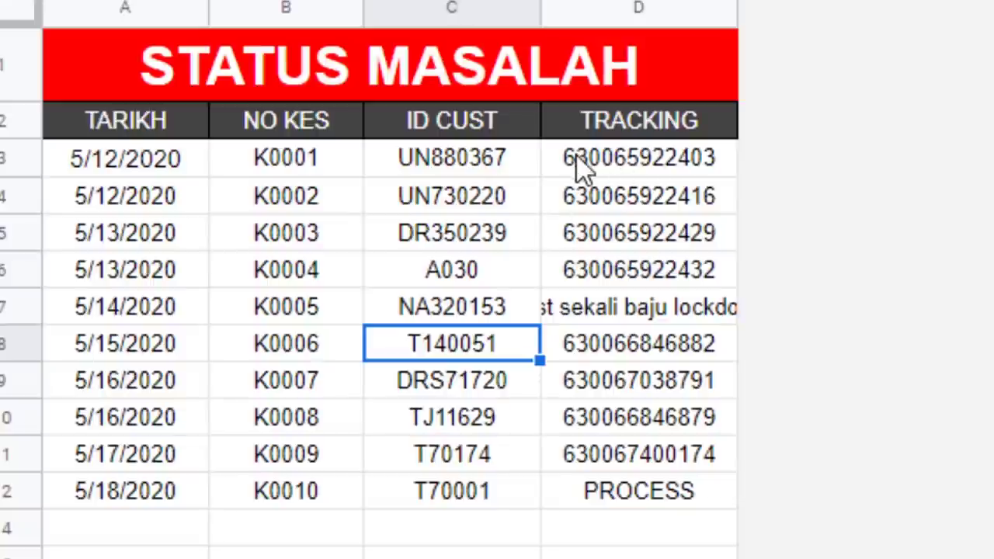
{"action": "left_click_drag", "start_coordinate": [604, 167], "coordinate": [777, 524]}
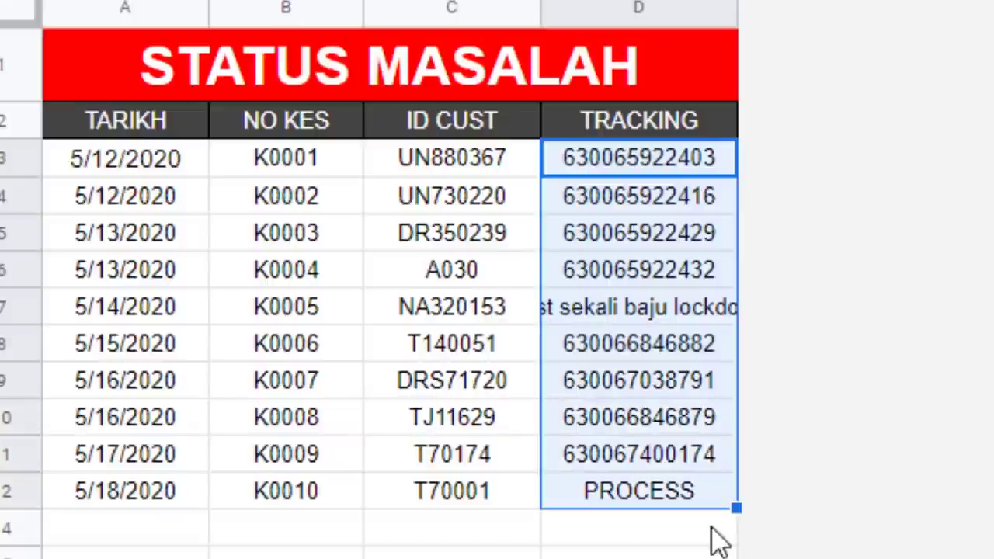
{"action": "left_click", "coordinate": [676, 389]}
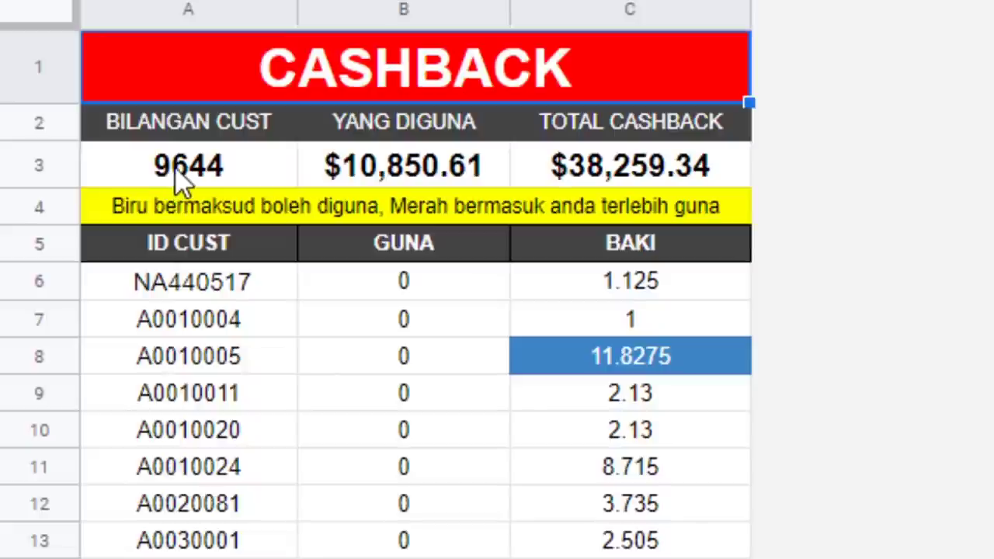
On the CASHBACK sheet, inspect the BILANGAN CUST figure, then the YANG DIGUNA heading and its amount.
{"action": "left_click", "coordinate": [218, 185]}
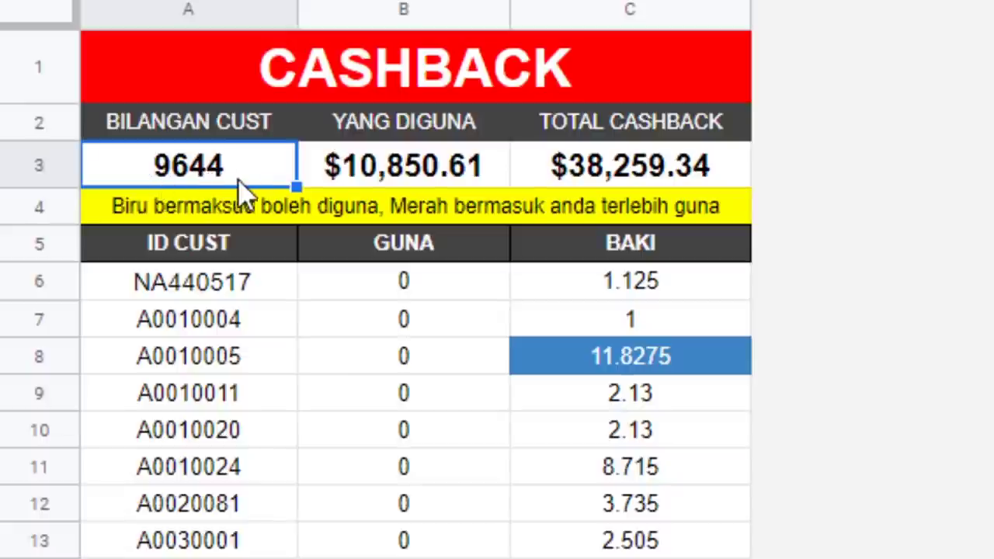
{"action": "left_click", "coordinate": [423, 128]}
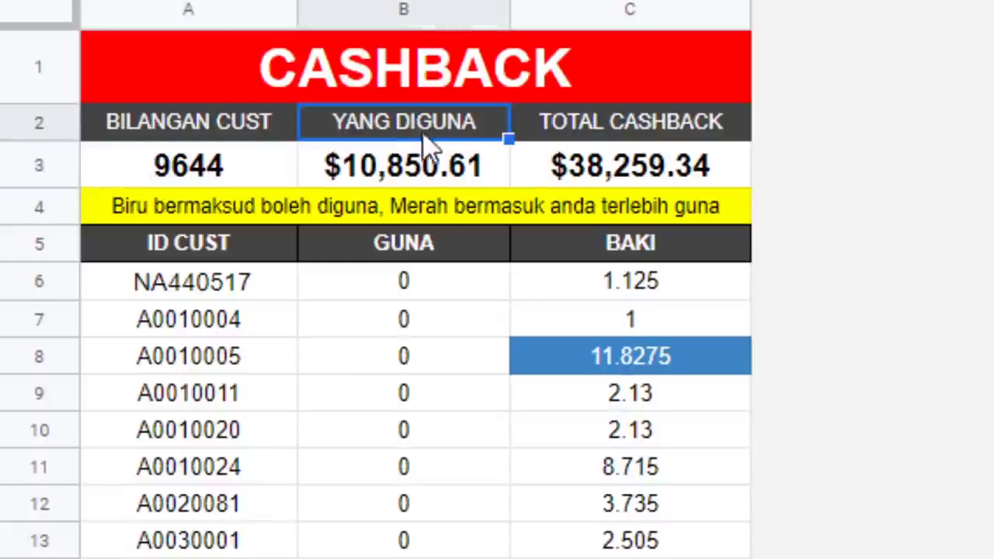
{"action": "left_click", "coordinate": [426, 164]}
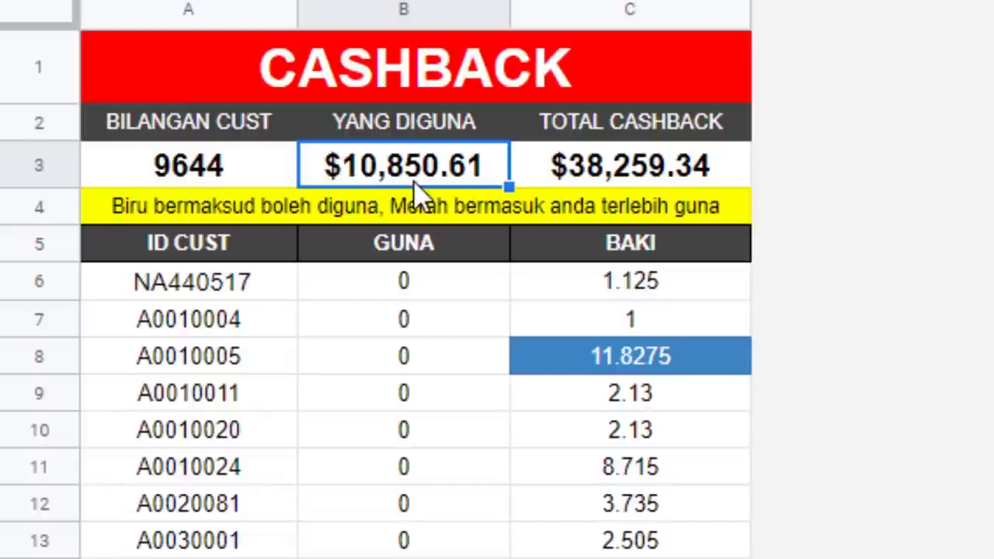
Examine the individual customer entries in the ID CUST column of the CASHBACK sheet, rows 6 to 12.
{"action": "left_click_drag", "start_coordinate": [244, 284], "coordinate": [269, 305]}
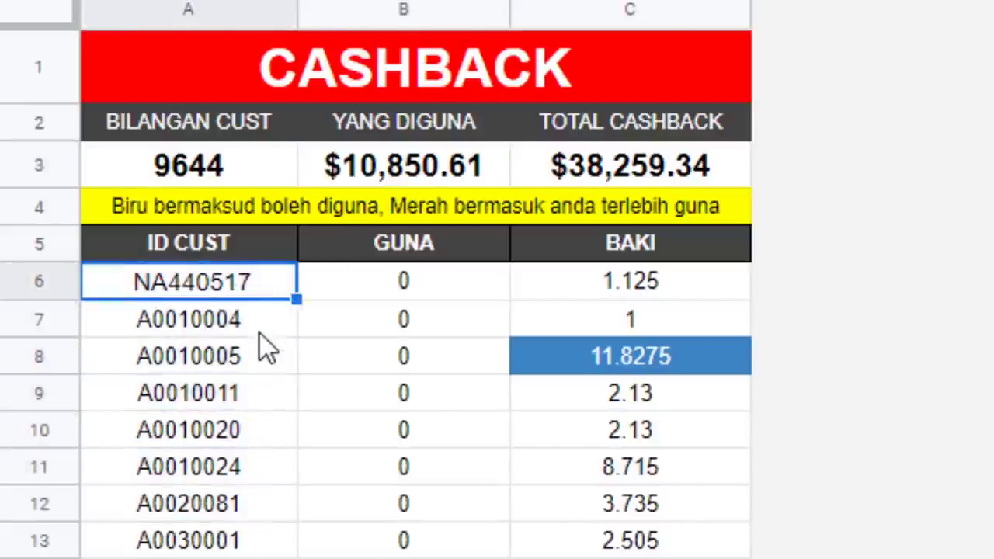
{"action": "left_click", "coordinate": [261, 336]}
{"action": "left_click", "coordinate": [258, 365]}
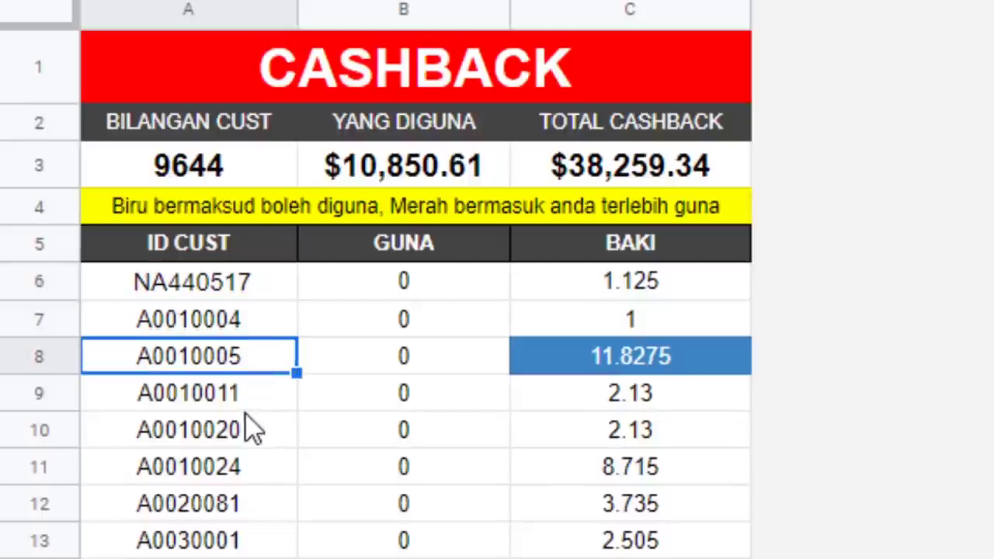
{"action": "left_click", "coordinate": [262, 404]}
{"action": "left_click", "coordinate": [262, 365]}
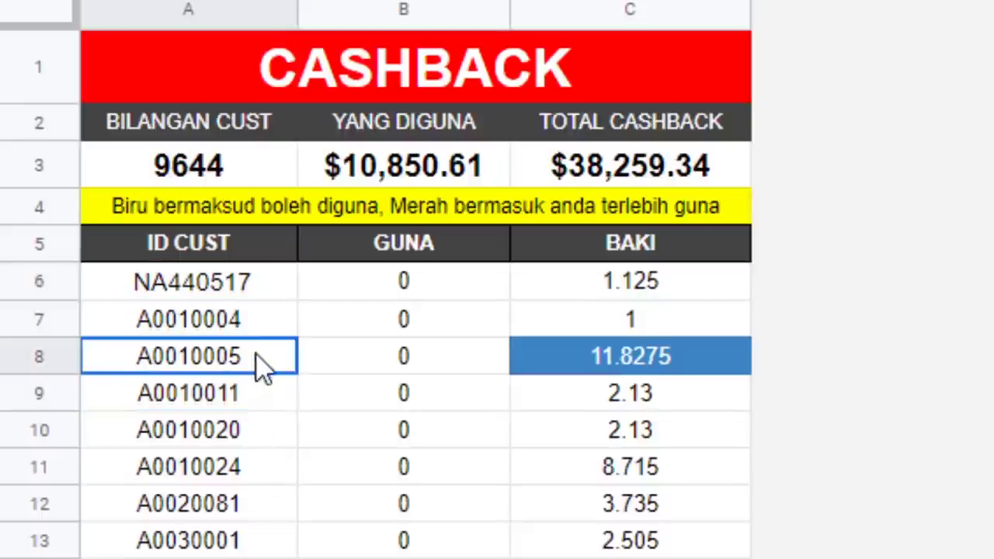
{"action": "left_click", "coordinate": [262, 318]}
{"action": "left_click", "coordinate": [275, 286]}
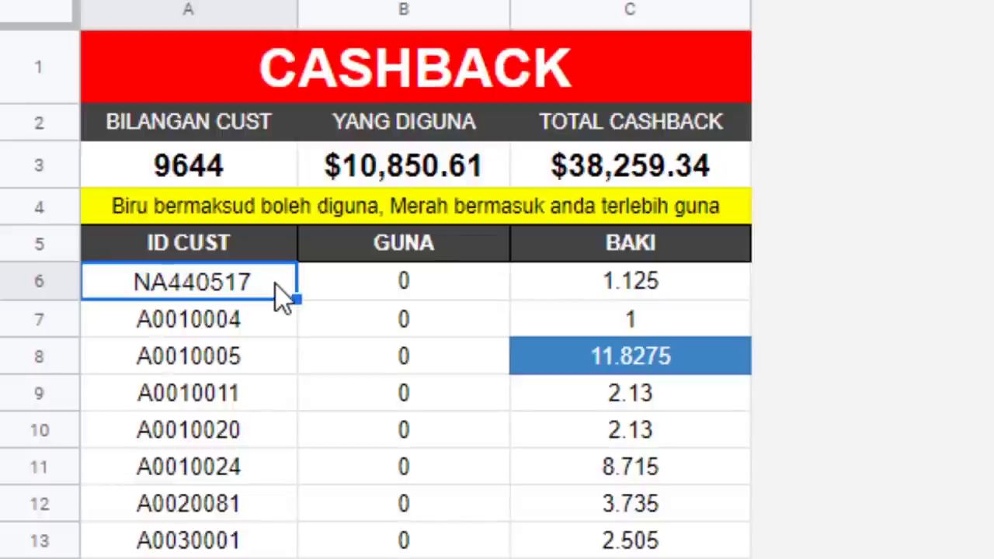
{"action": "left_click", "coordinate": [250, 355]}
{"action": "left_click", "coordinate": [262, 435]}
{"action": "left_click", "coordinate": [262, 504]}
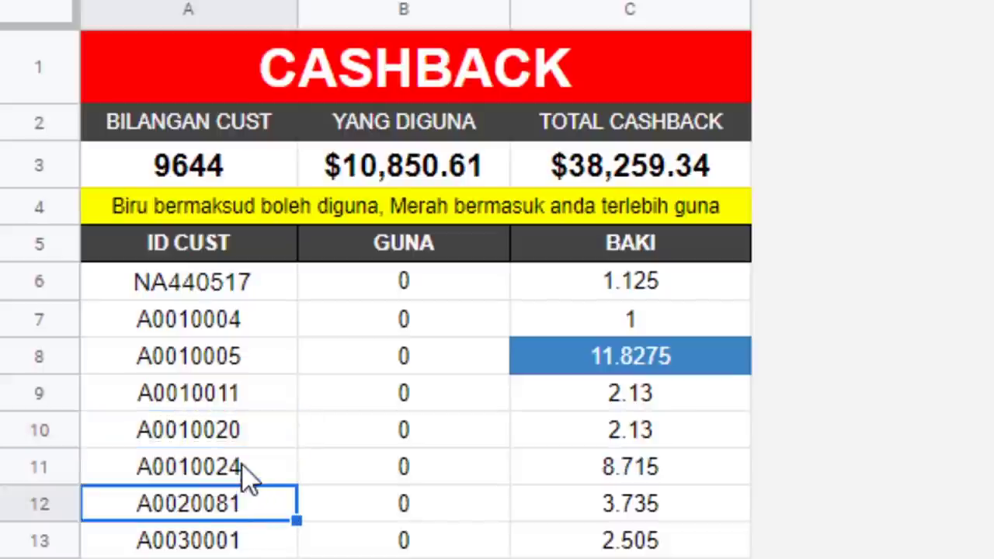
{"action": "left_click", "coordinate": [244, 468]}
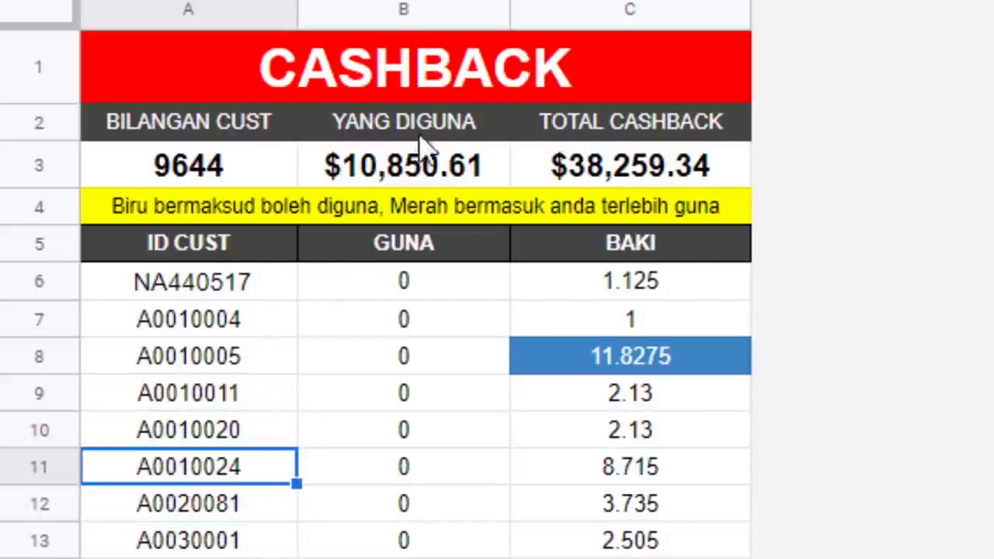
Check the YANG DIGUNA total against the GUNA column further down the customer list, including the used amount in row 50.
{"action": "left_click", "coordinate": [387, 177]}
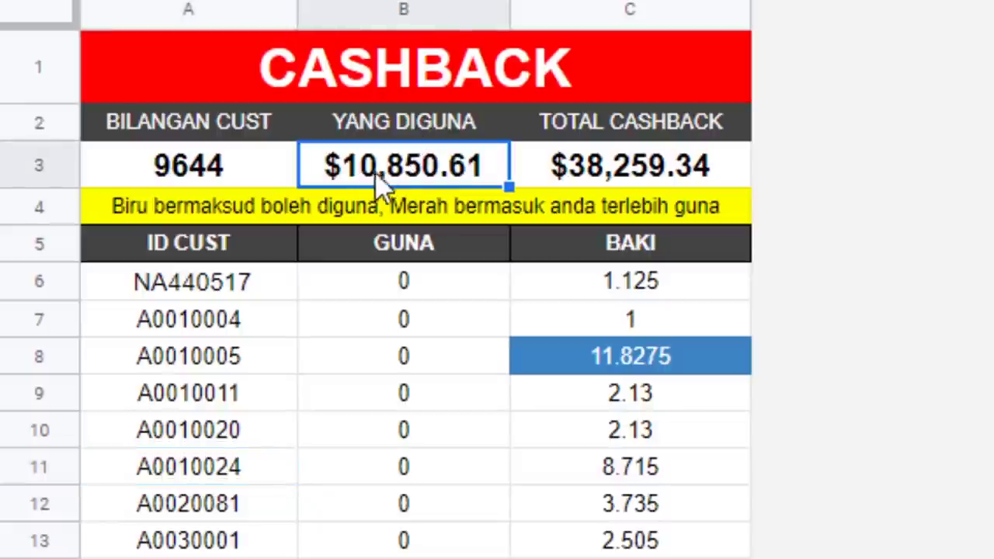
{"action": "scroll", "coordinate": [435, 295], "scroll_direction": "down", "scroll_amount": 1}
{"action": "scroll", "coordinate": [435, 295], "scroll_direction": "down", "scroll_amount": 10}
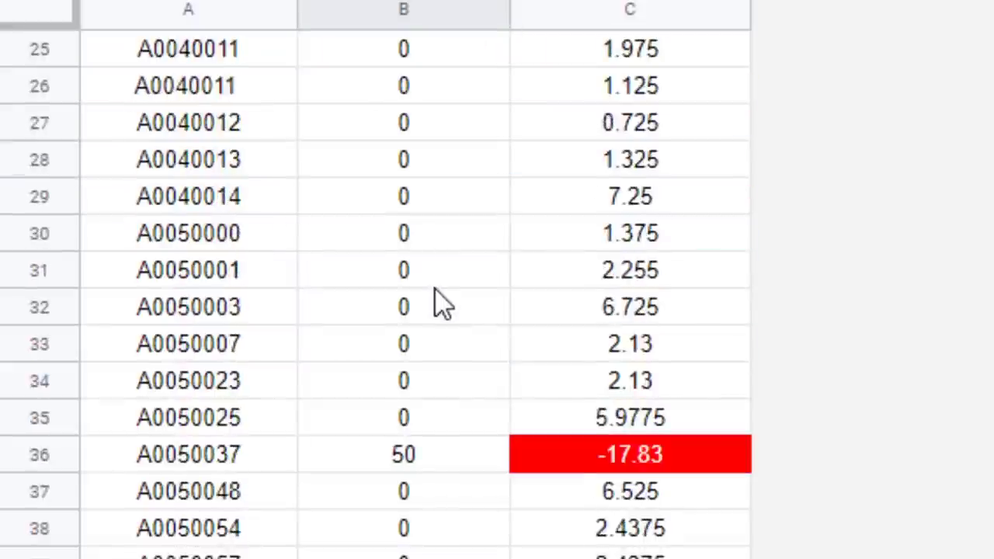
{"action": "scroll", "coordinate": [437, 299], "scroll_direction": "up", "scroll_amount": 3}
{"action": "scroll", "coordinate": [432, 304], "scroll_direction": "down", "scroll_amount": 3}
{"action": "left_click", "coordinate": [398, 276]}
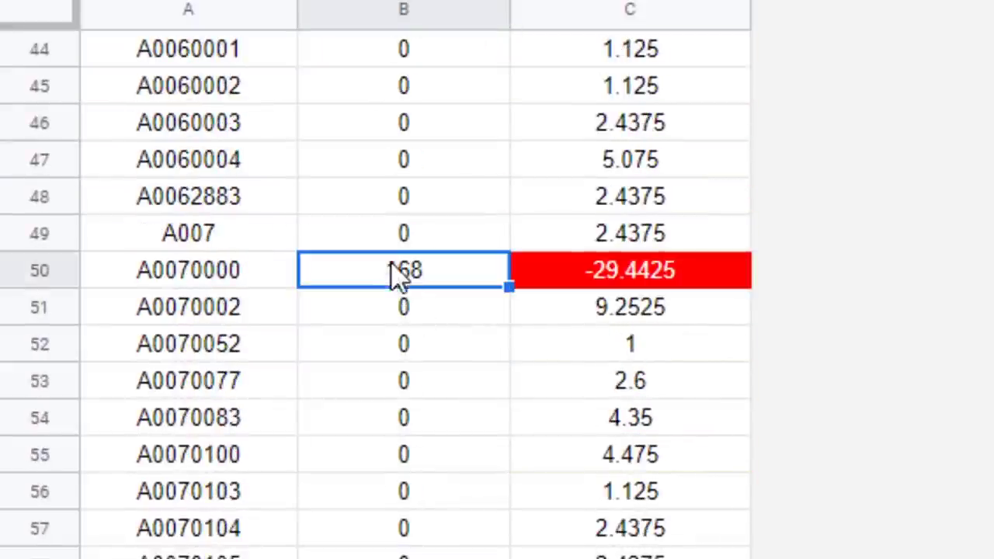
{"action": "scroll", "coordinate": [439, 281], "scroll_direction": "down", "scroll_amount": 7}
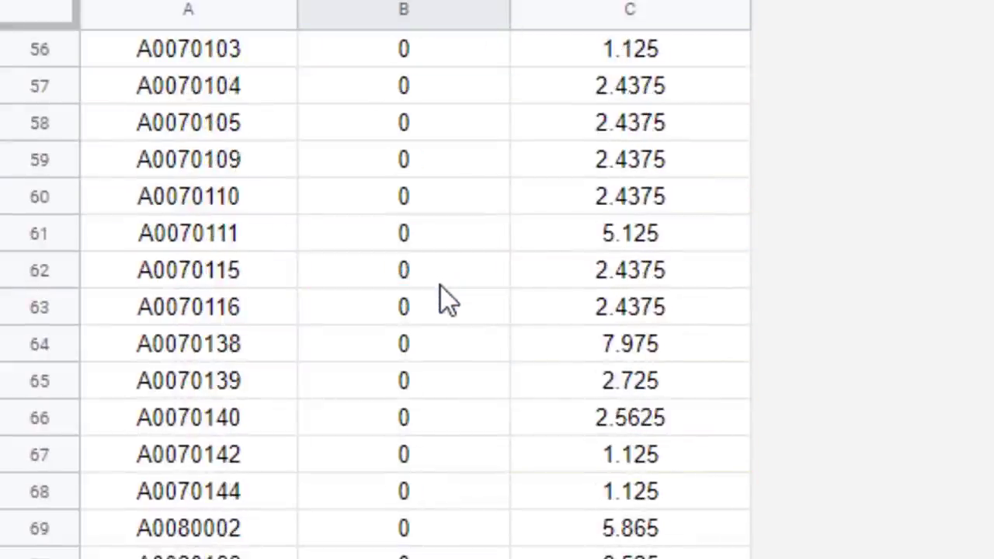
{"action": "scroll", "coordinate": [423, 268], "scroll_direction": "down", "scroll_amount": 20}
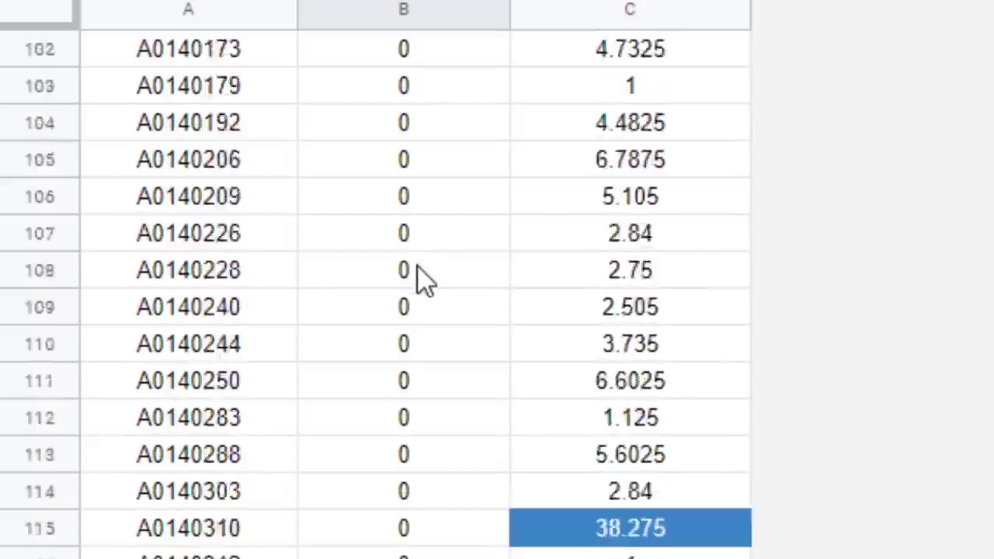
{"action": "scroll", "coordinate": [422, 278], "scroll_direction": "up", "scroll_amount": 8}
{"action": "scroll", "coordinate": [417, 268], "scroll_direction": "up", "scroll_amount": 20}
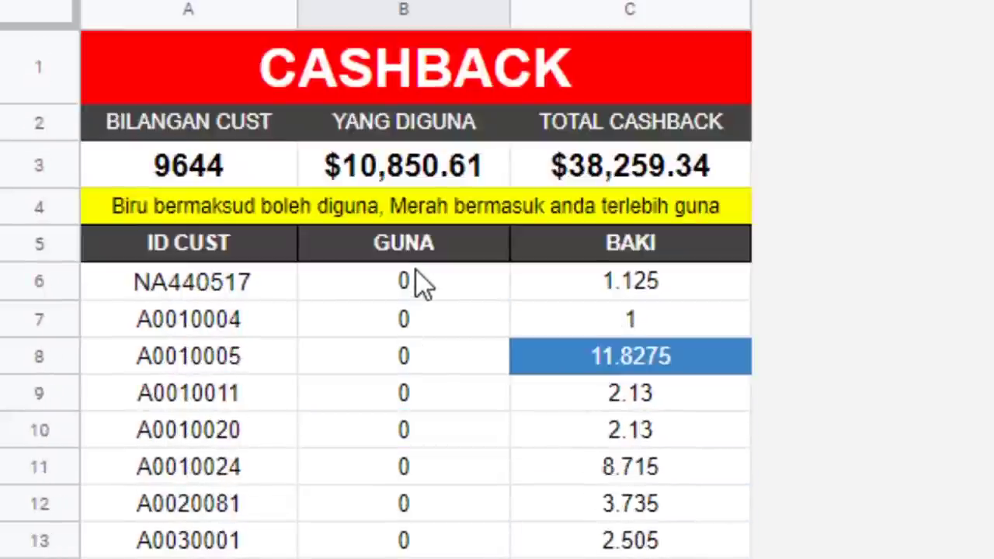
Inspect the YANG DIGUNA and TOTAL CASHBACK amounts in the CASHBACK summary row.
{"action": "left_click", "coordinate": [403, 174]}
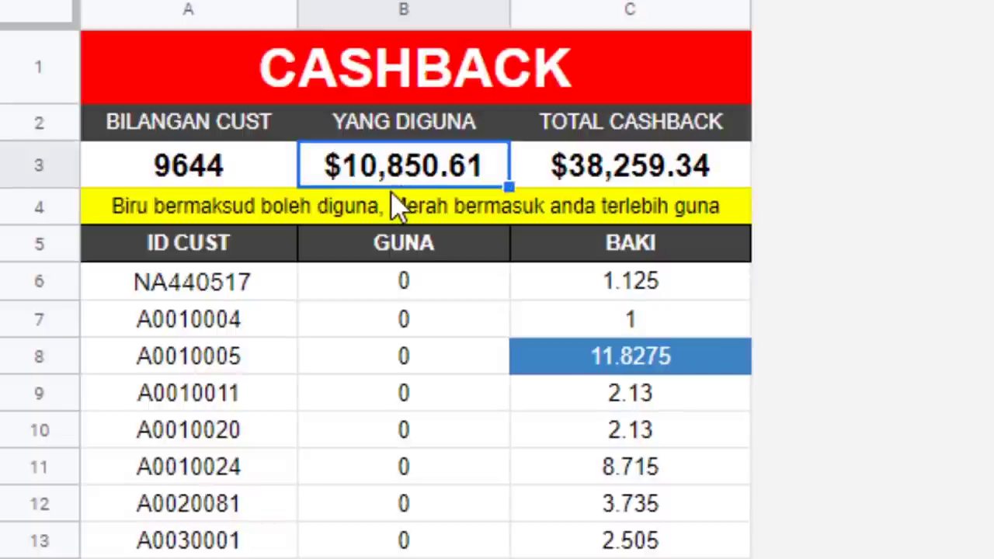
{"action": "left_click", "coordinate": [650, 174]}
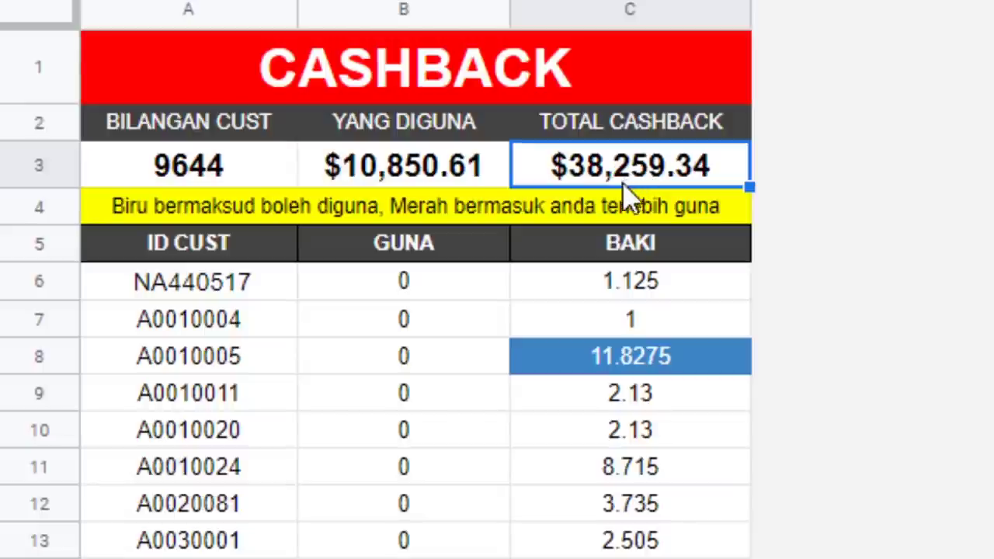
{"action": "scroll", "coordinate": [617, 191], "scroll_direction": "down", "scroll_amount": 2}
{"action": "scroll", "coordinate": [614, 191], "scroll_direction": "up", "scroll_amount": 2}
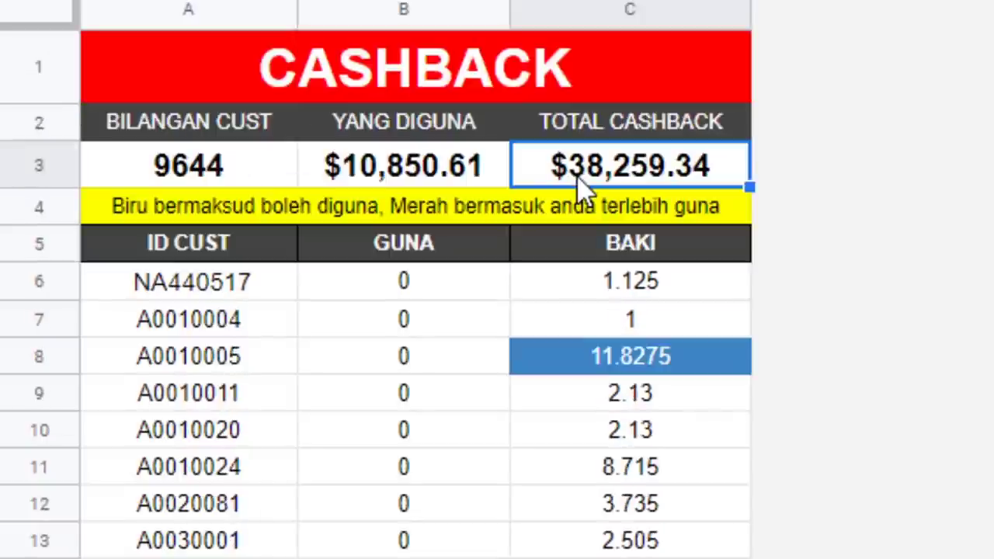
Compare the yellow note on blue and red balances with the BAKI column, checking C8, C6 and the balances further down.
{"action": "left_click", "coordinate": [125, 210]}
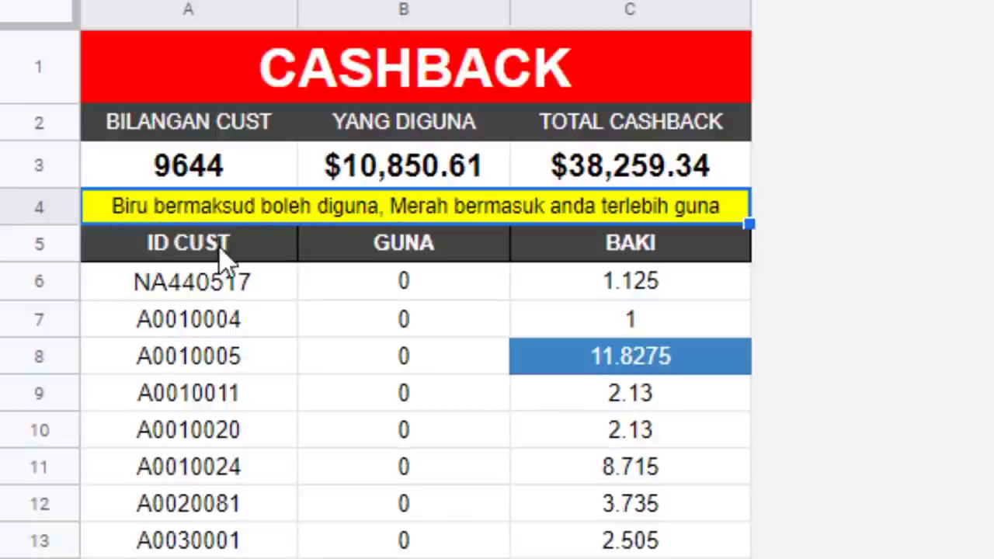
{"action": "left_click", "coordinate": [644, 366]}
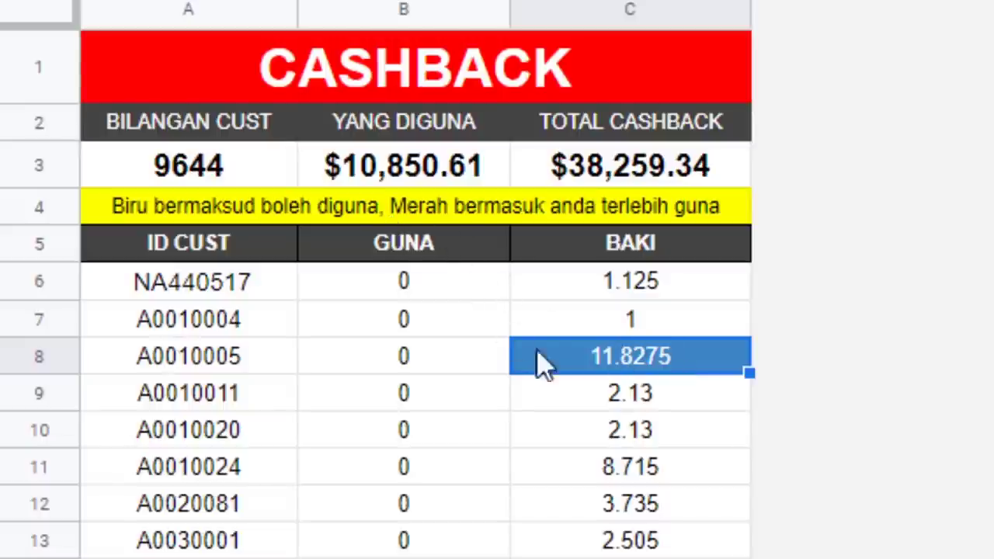
{"action": "left_click", "coordinate": [610, 289]}
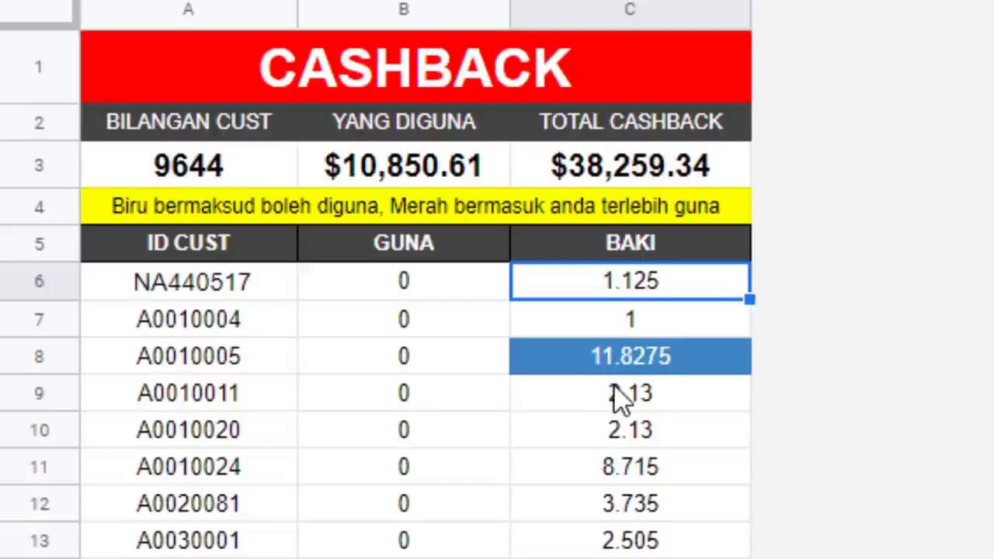
{"action": "scroll", "coordinate": [611, 415], "scroll_direction": "down", "scroll_amount": 15}
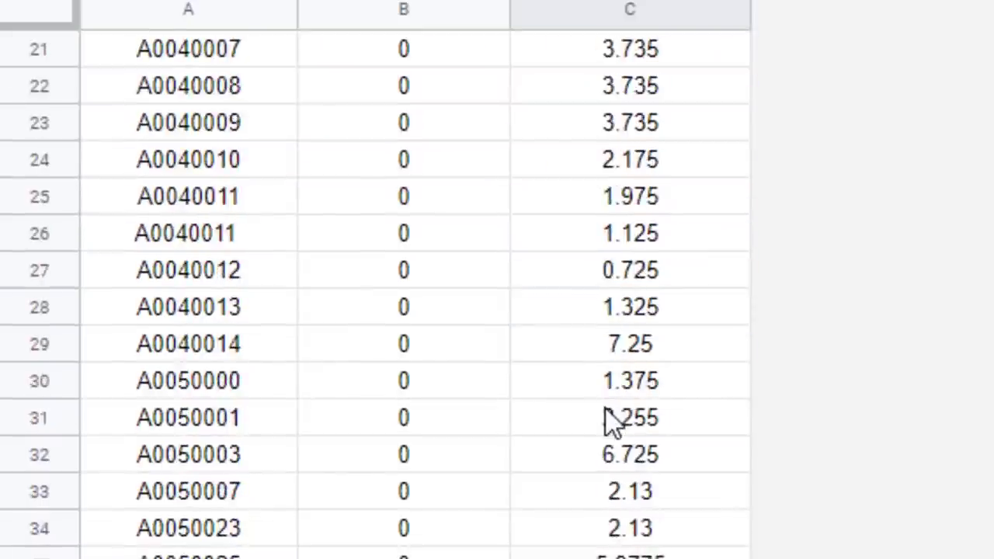
{"action": "scroll", "coordinate": [605, 419], "scroll_direction": "down", "scroll_amount": 20}
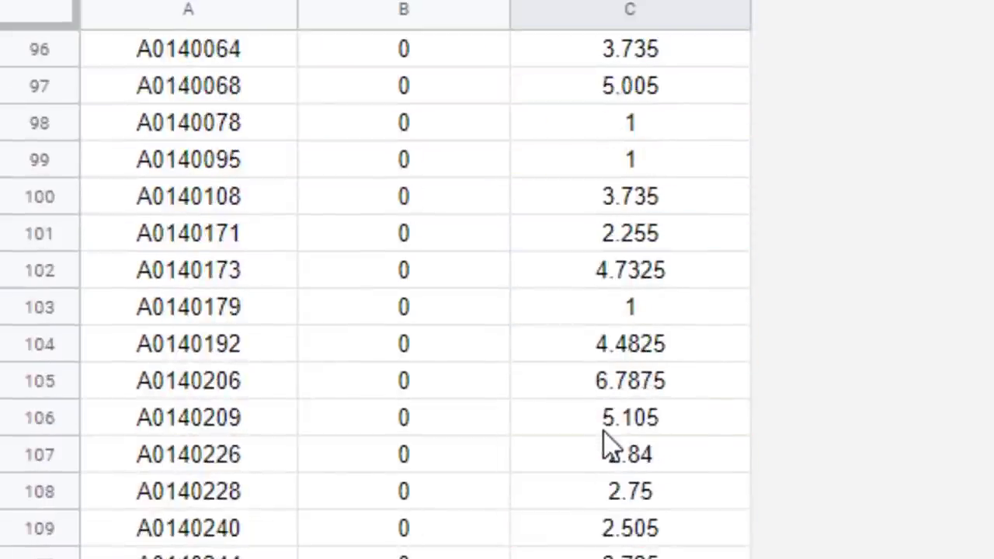
{"action": "scroll", "coordinate": [610, 449], "scroll_direction": "up", "scroll_amount": 20}
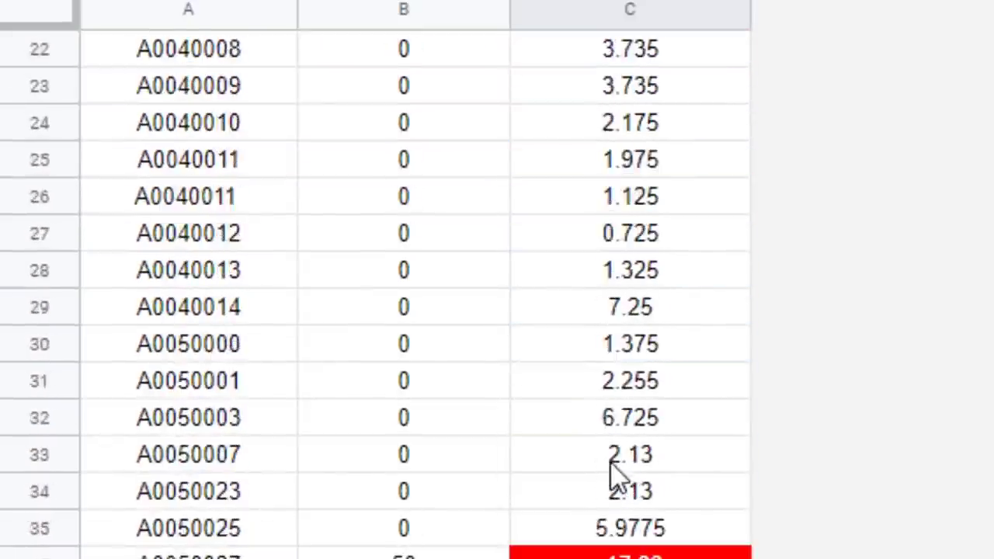